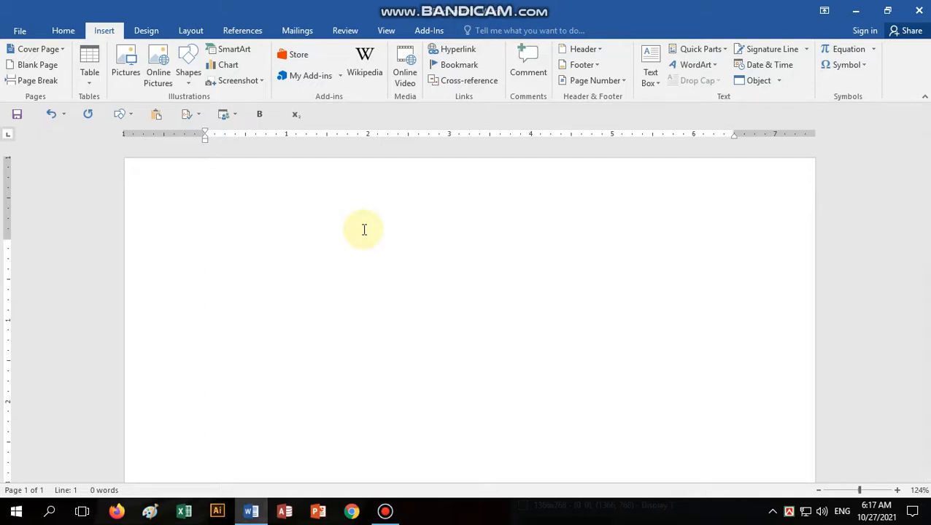
Enter the sentence "A quick brown fox jumps over the lazy dog." on the first line of the blank document.
type("A qu")
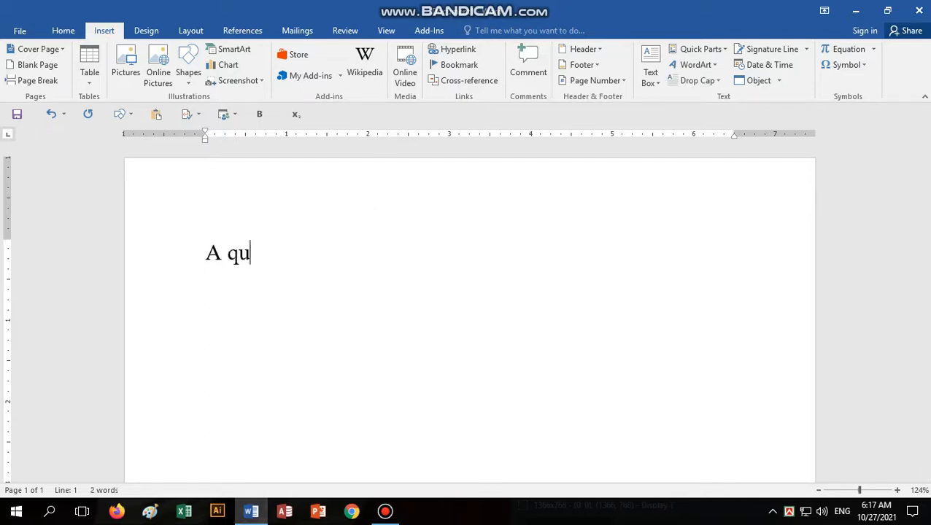
type("ick brown ")
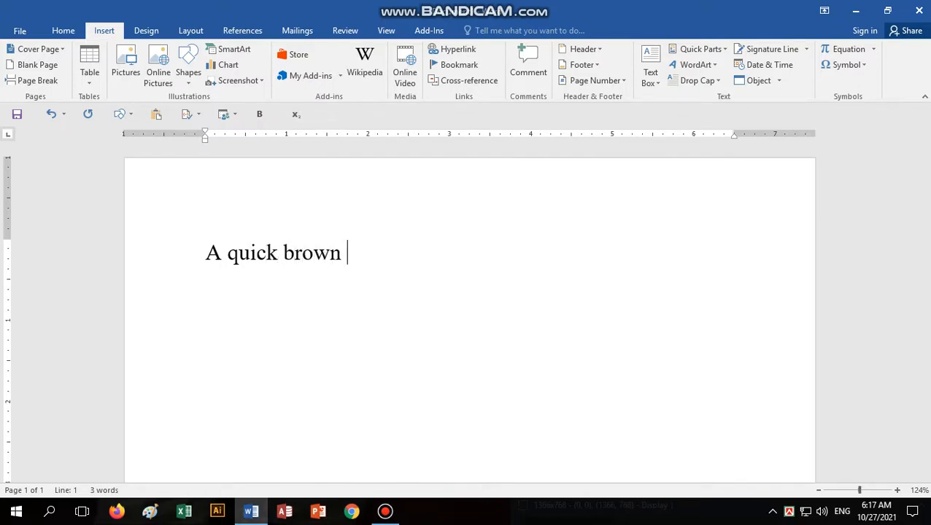
type("fox ju")
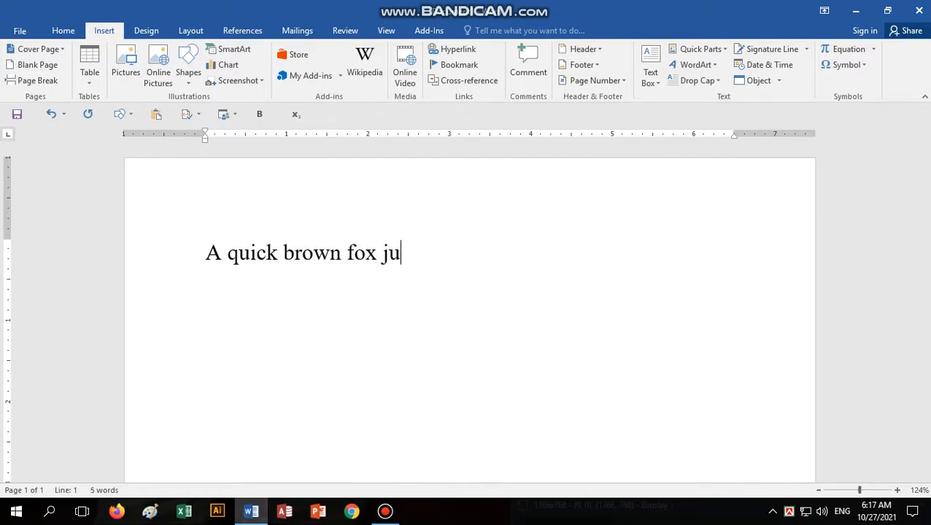
type("mps ove")
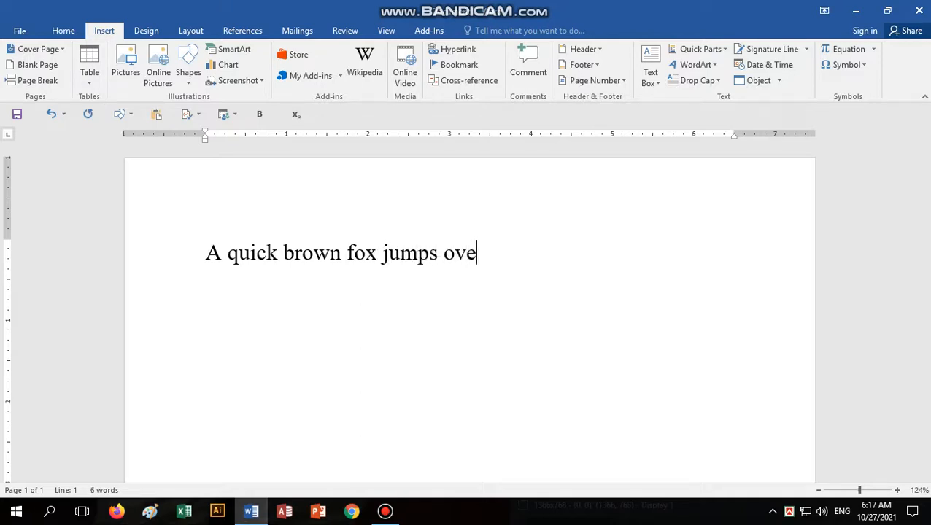
type("r the lazy d")
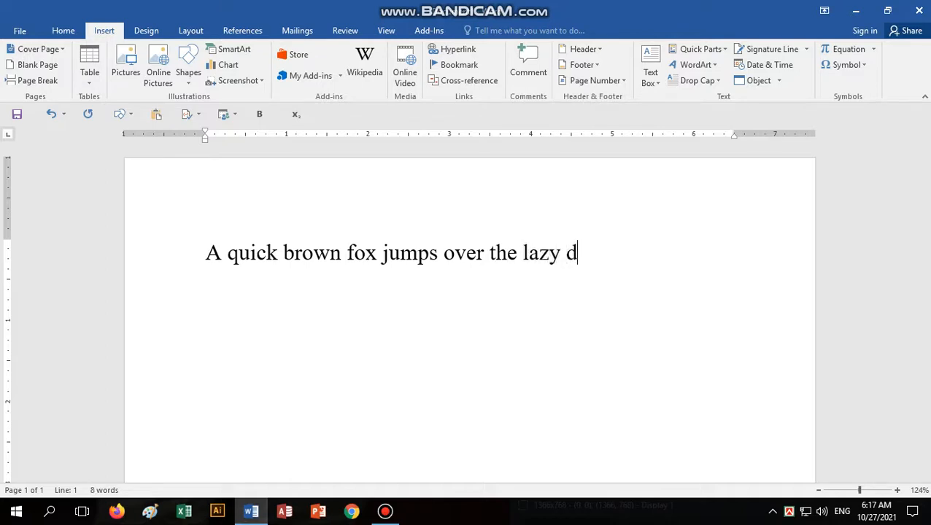
type("og.")
Copy the sentence line and paste it repeatedly until the text runs well onto a second page.
left_click(157, 251)
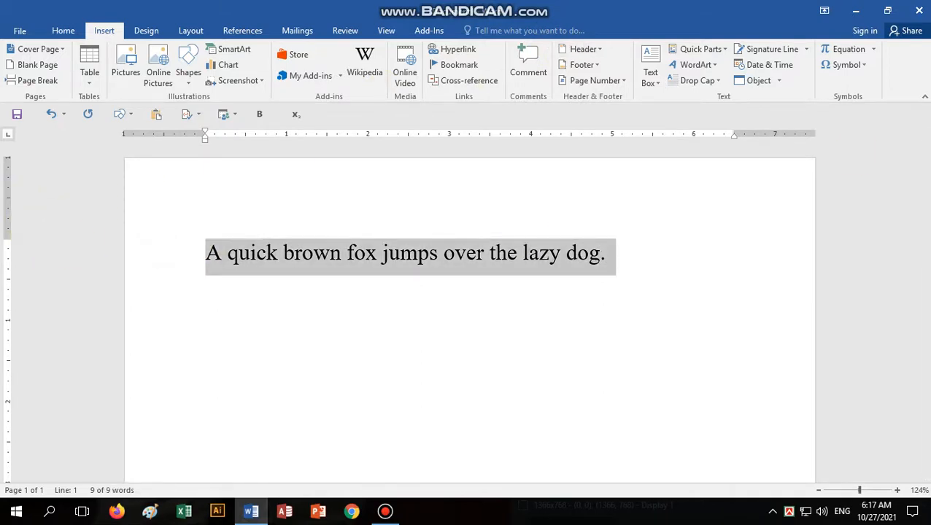
key("ctrl+c")
key("ctrl+v")
key("ctrl+v")
key("ctrl+v")
key("ctrl+v")
key("ctrl+v")
key("ctrl+v")
key("ctrl+v")
key("ctrl+v")
key("ctrl+v")
key("ctrl+v")
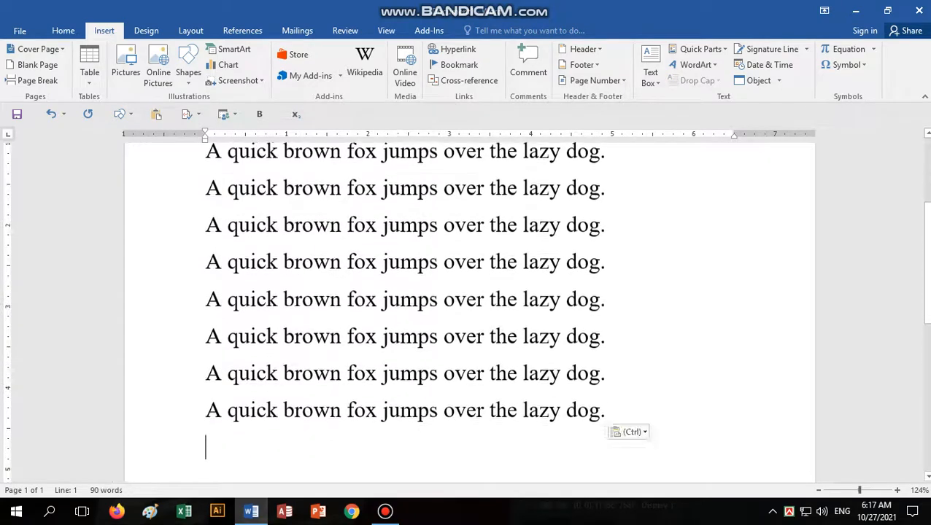
key("ctrl+v")
key("ctrl+v")
key("ctrl+v")
key("ctrl+v")
key("ctrl+v")
key("ctrl+v")
key("ctrl+v")
key("ctrl+v")
key("ctrl+v")
key("ctrl+v")
key("ctrl+v")
key("ctrl+v")
key("ctrl+v")
key("ctrl+v")
key("ctrl+v")
key("ctrl+v")
key("ctrl+v")
key("ctrl+v")
key("ctrl+v")
key("ctrl+v")
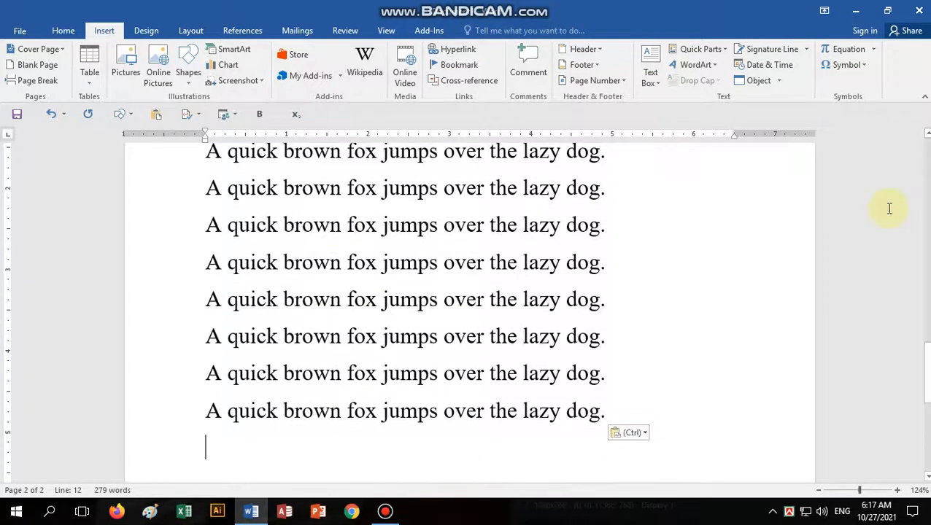
Add a hyperlink on the word "jumps" in the third line that points to Asset tracking.accdt in the Documents folder.
scroll(796, 193, "up", 15)
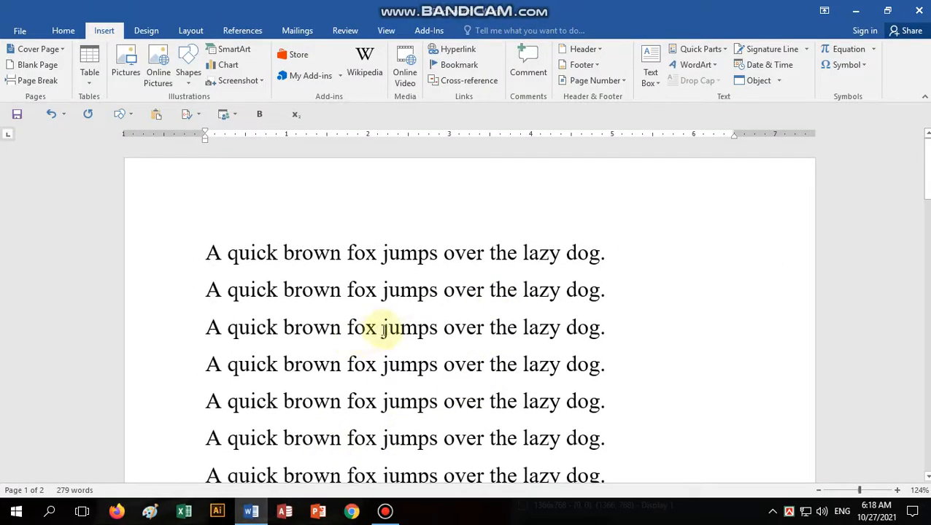
left_click_drag(383, 329, 438, 330)
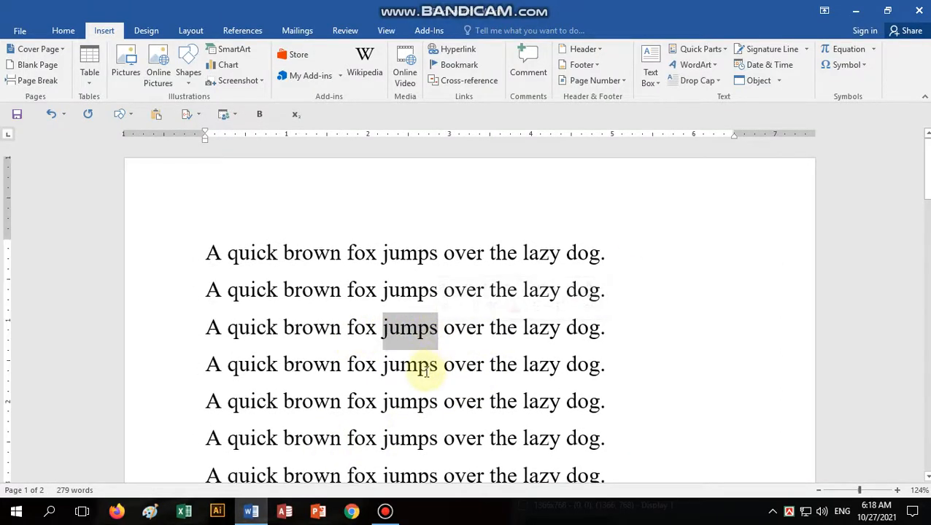
left_click(454, 49)
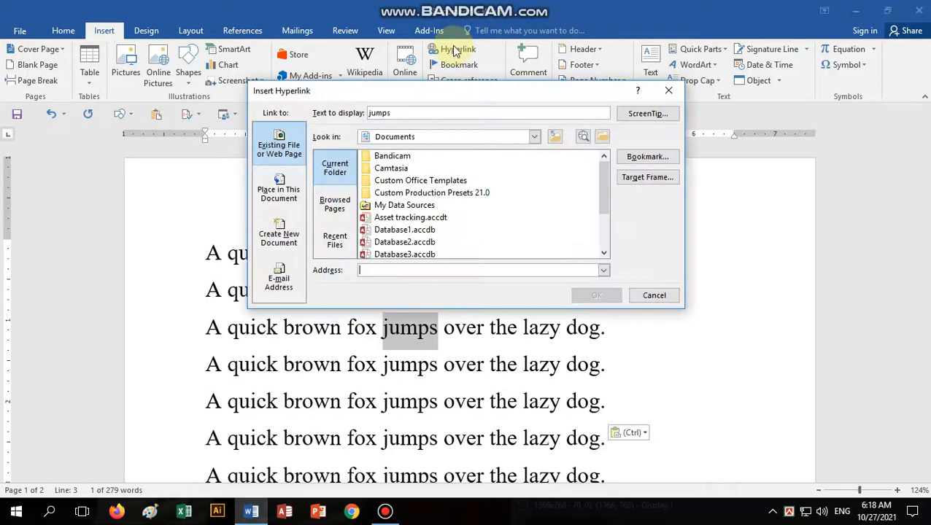
scroll(427, 219, "down", 2)
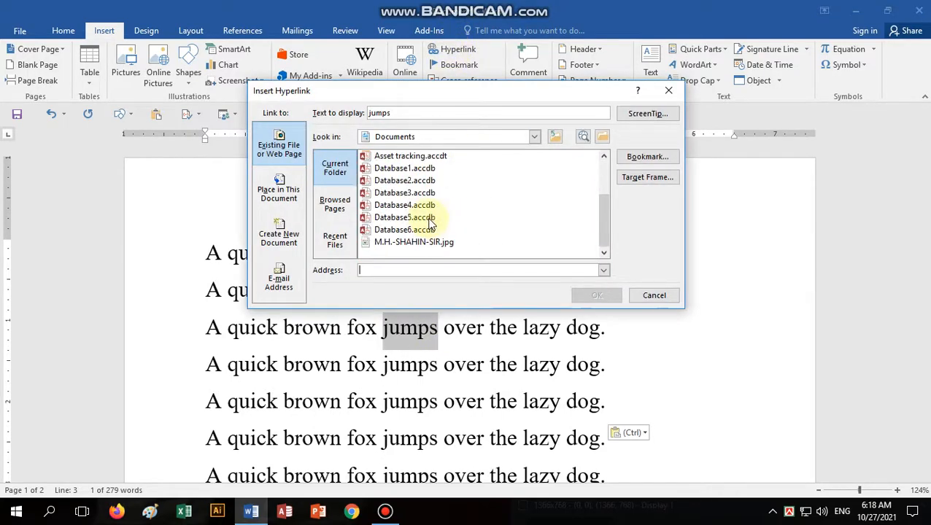
scroll(430, 226, "up", 2)
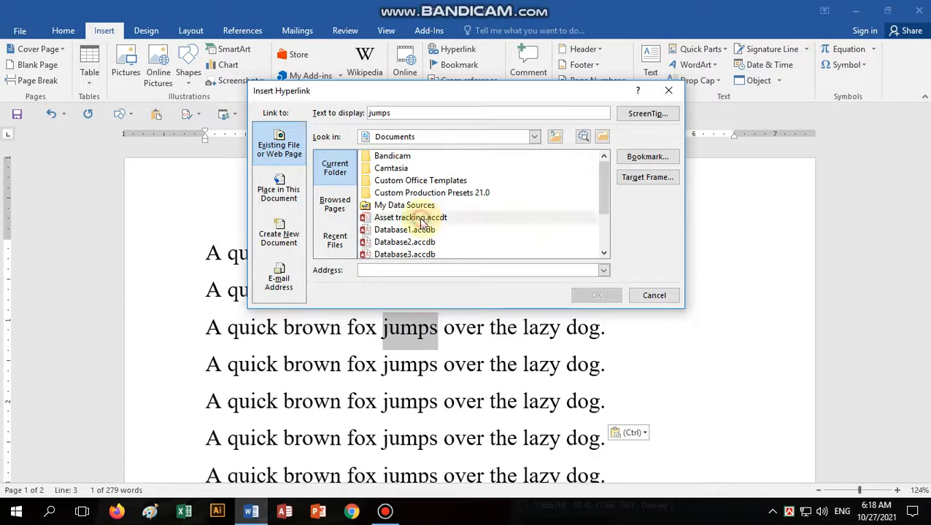
left_click(423, 219)
left_click(593, 296)
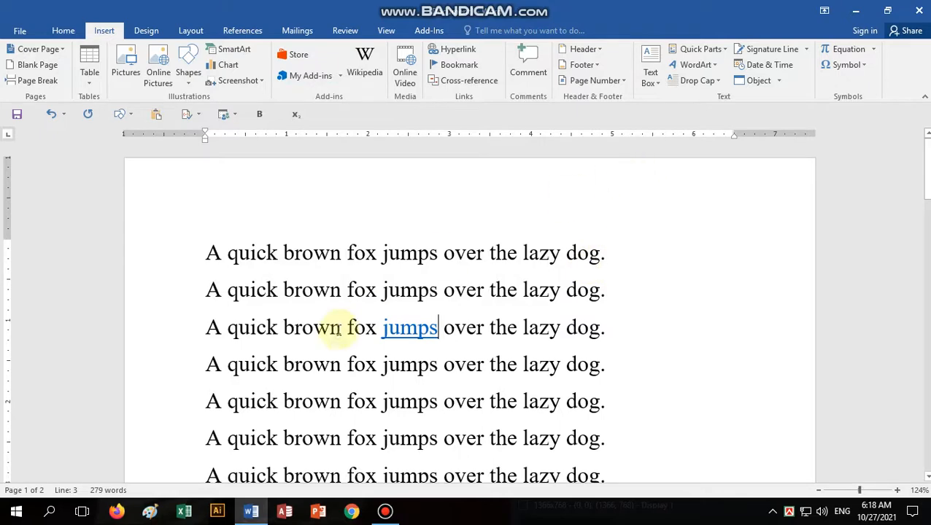
Follow the "jumps" hyperlink and allow the linked Asset tracking.accdt file to open.
left_click(417, 332, "ctrl")
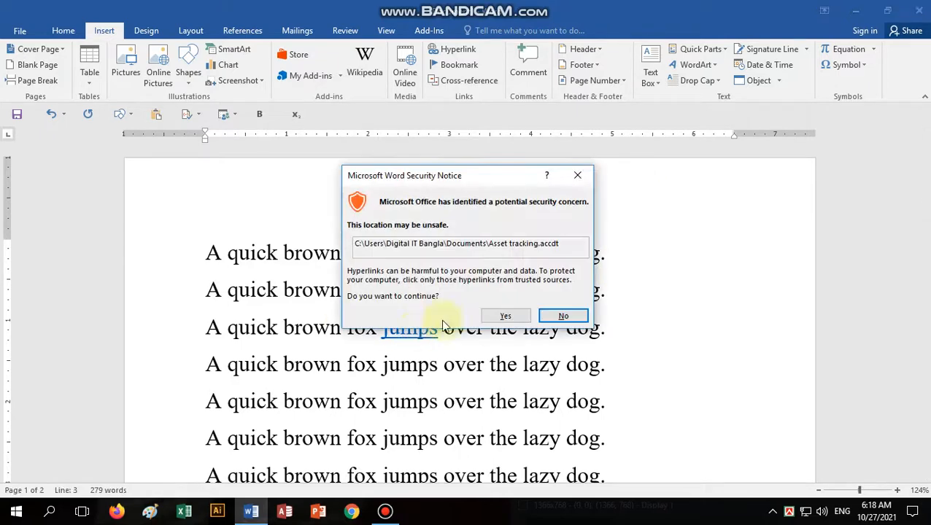
left_click(489, 318)
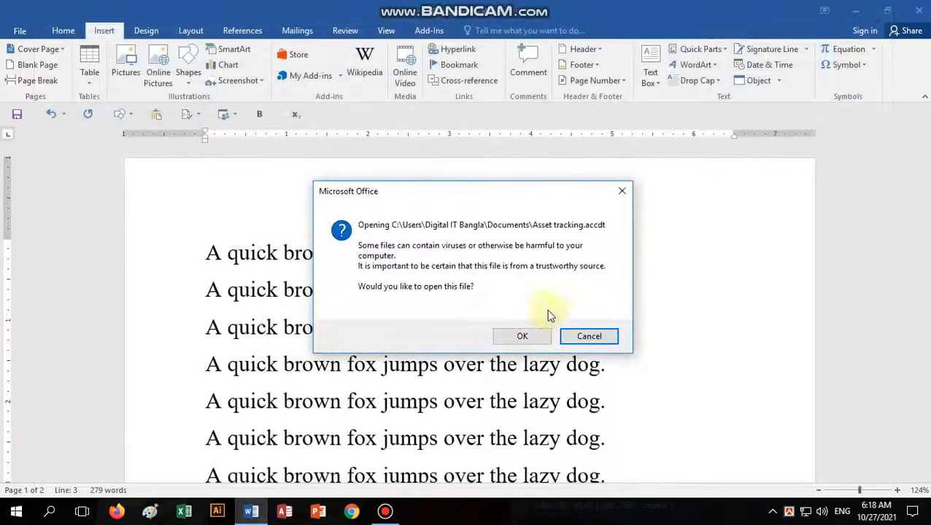
left_click(522, 337)
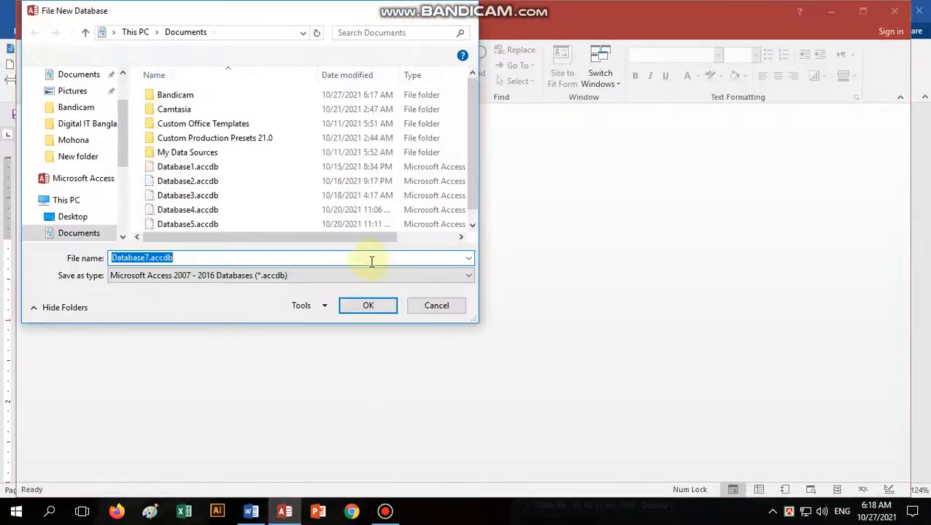
Cancel creating the new database, view the existing Database6 instead, and close Access to return to the Word document.
left_click(466, 10)
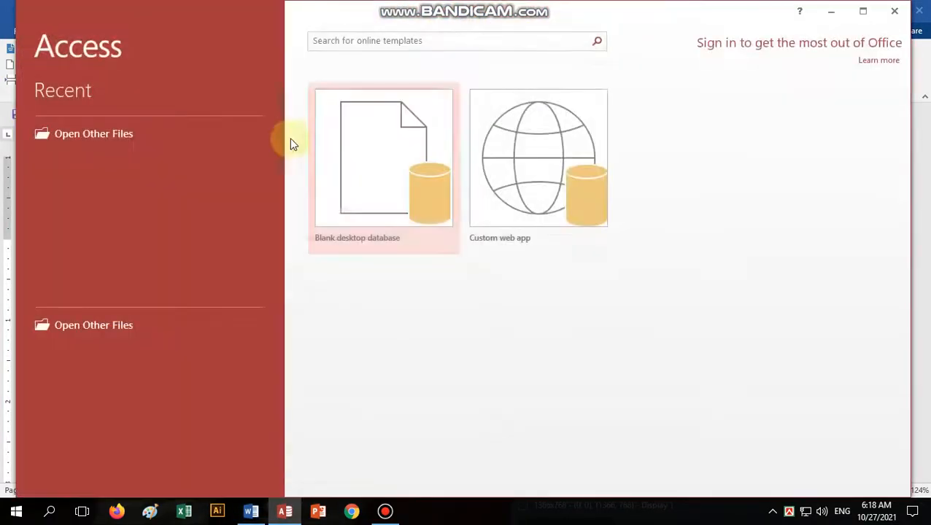
left_click(99, 137)
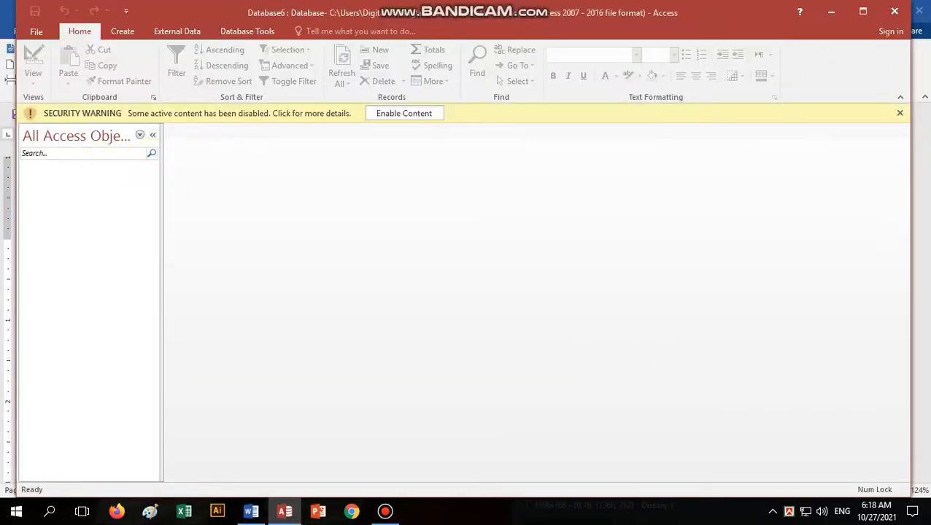
left_click(901, 115)
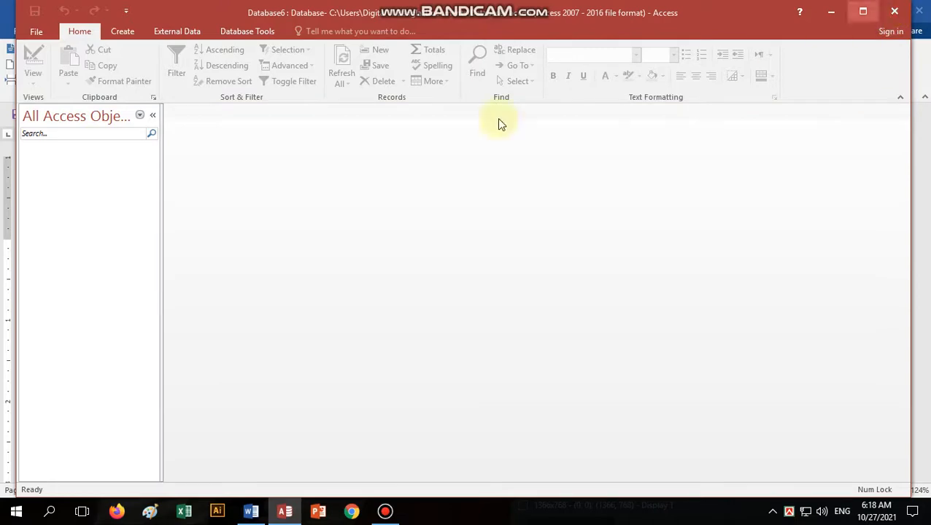
left_click(895, 11)
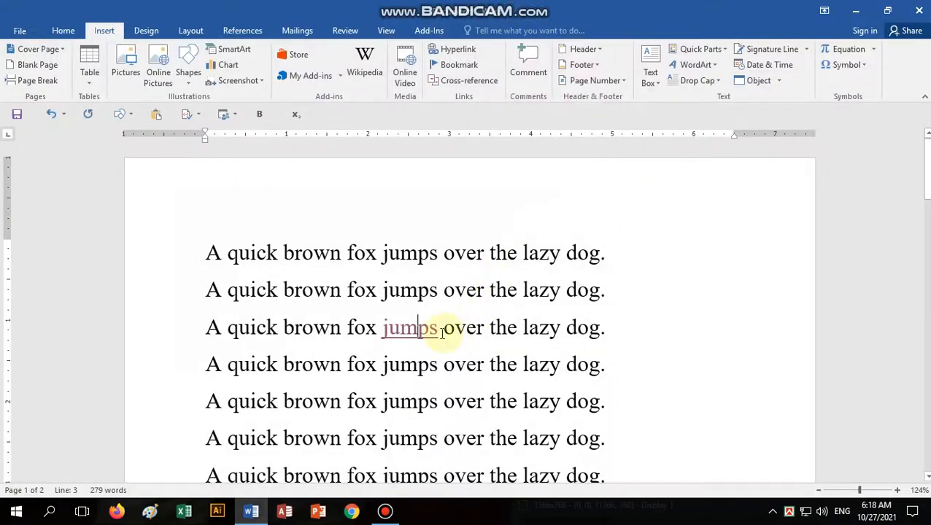
Remove the hyperlink from "jumps" in the third line, keeping the word as plain text.
left_click(436, 331)
key("BackSpace")
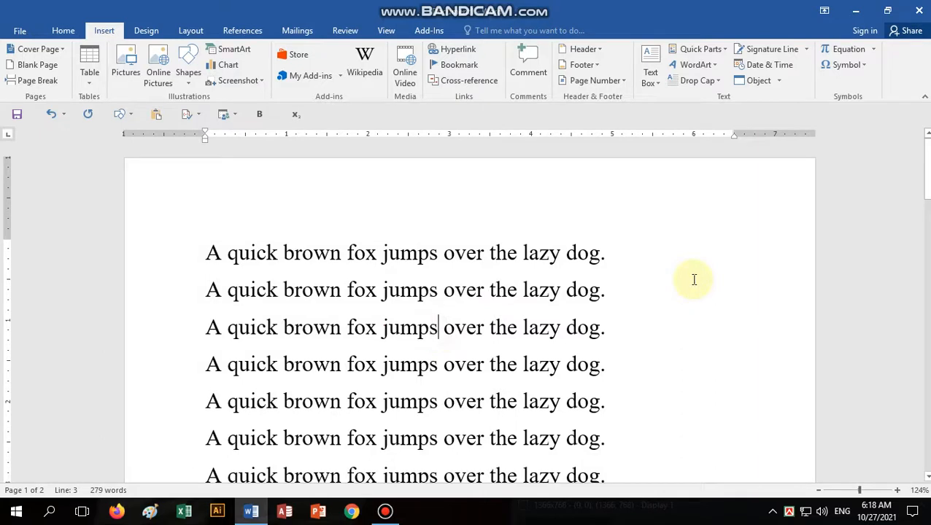
Add a hyperlink on "jumps over" in the second line, entering a person's name and location as its address.
left_click_drag(383, 327, 484, 326)
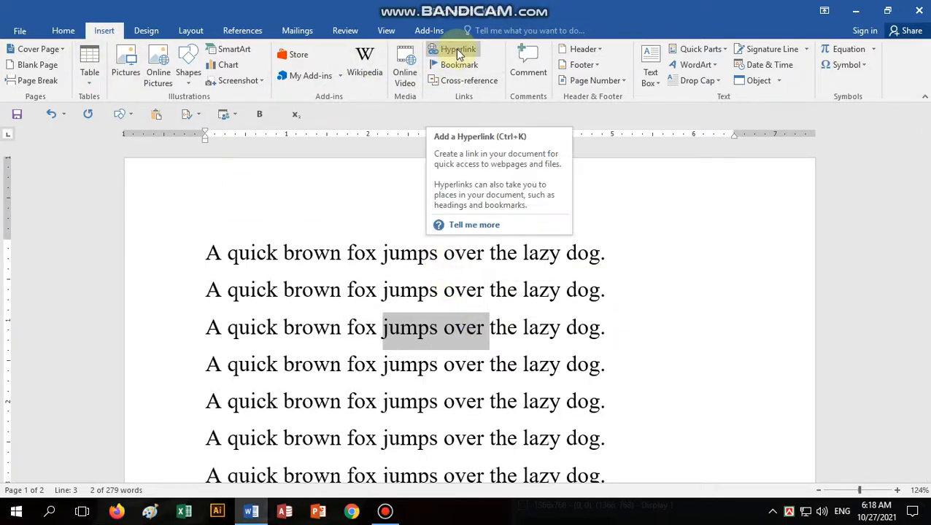
left_click(471, 290)
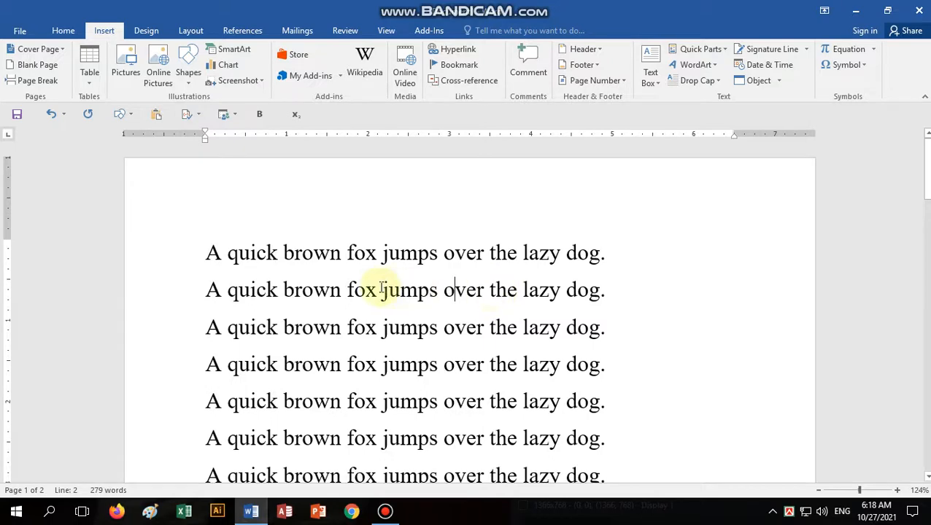
left_click_drag(382, 289, 489, 290)
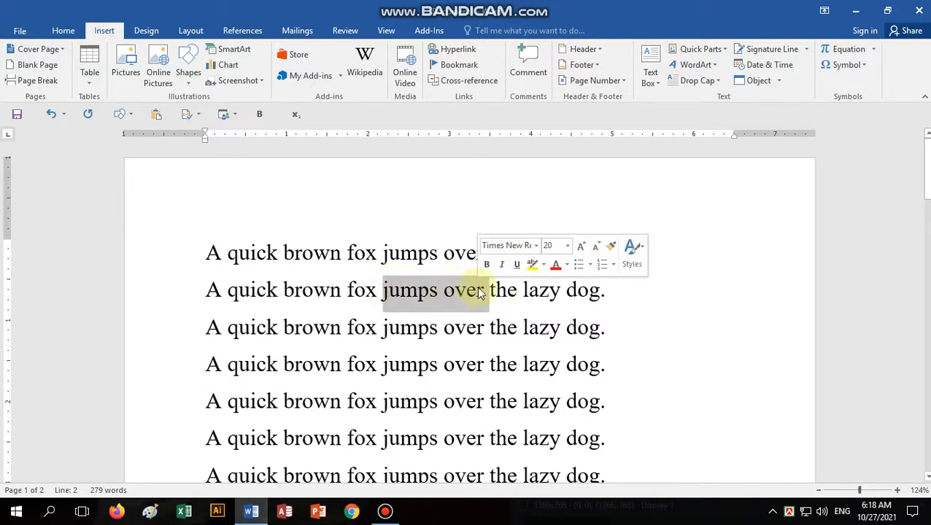
left_click(455, 49)
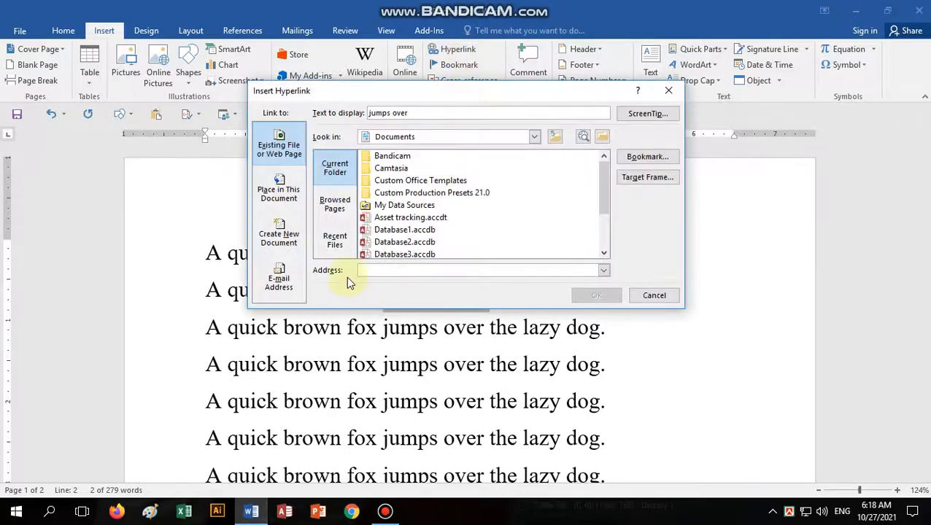
left_click(368, 270)
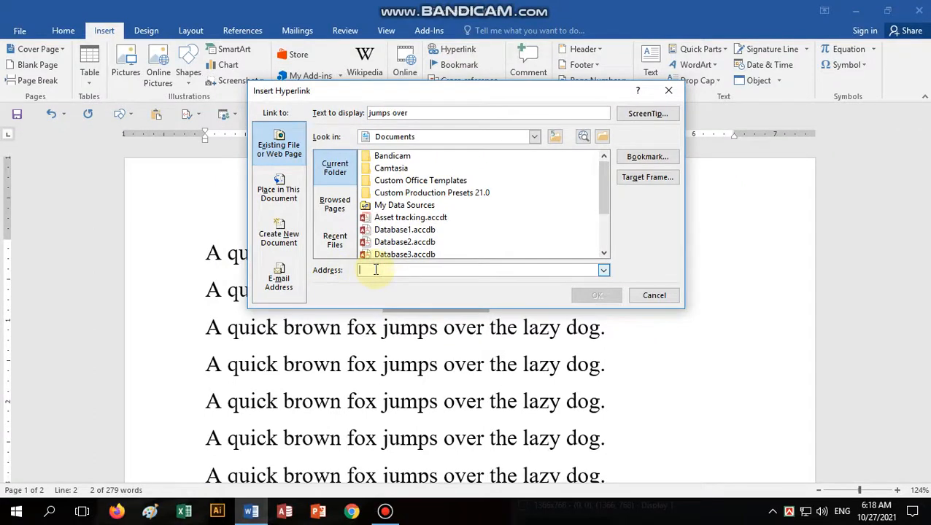
type("Shahin sir Jatrabari dhaka")
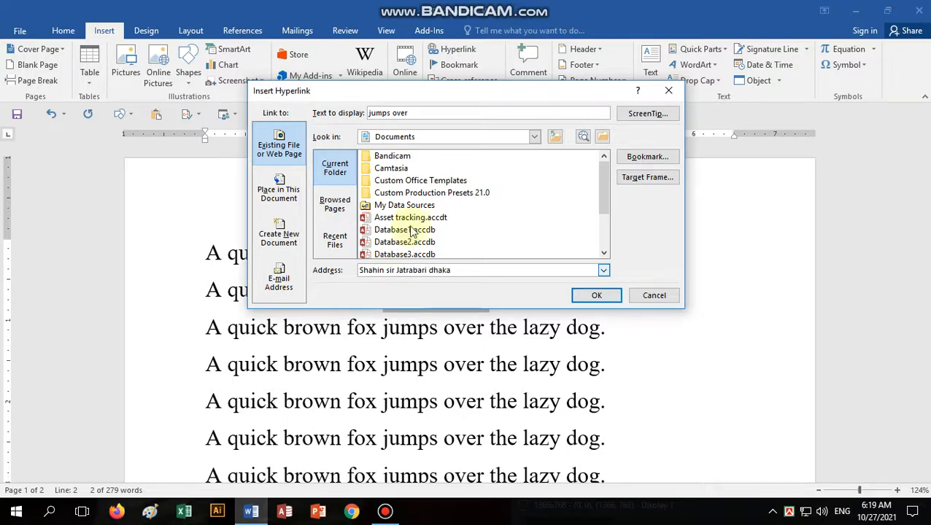
left_click(596, 295)
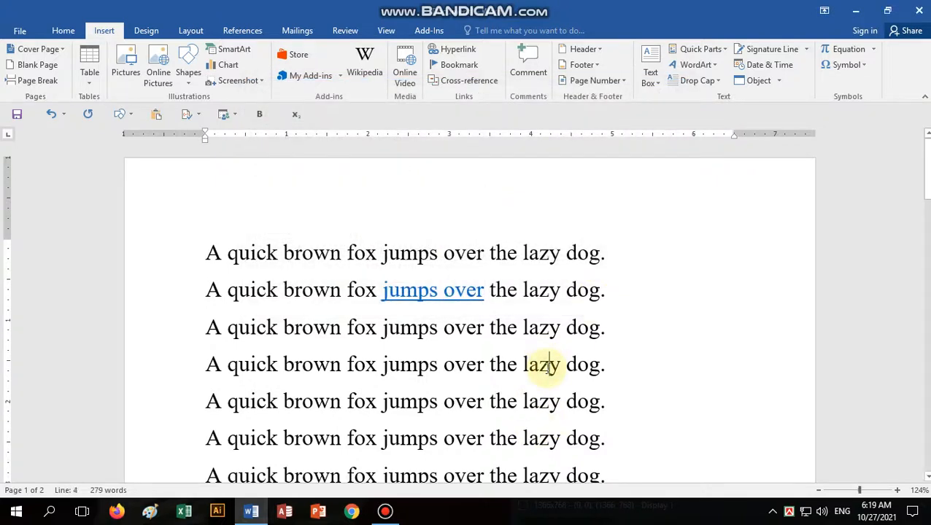
Remove the hyperlink from "jumps over" in the second line, keeping the words as plain text.
mouse_move(448, 300)
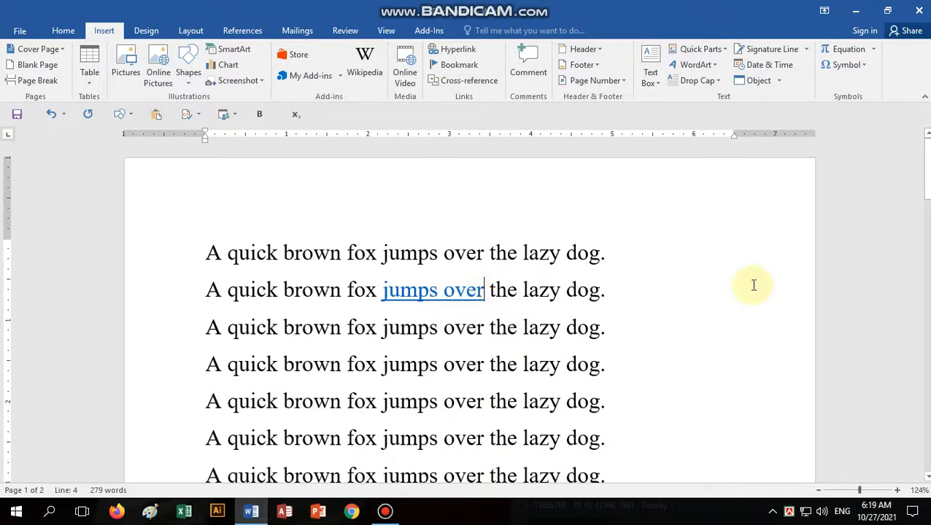
key("ctrl+shift+F9")
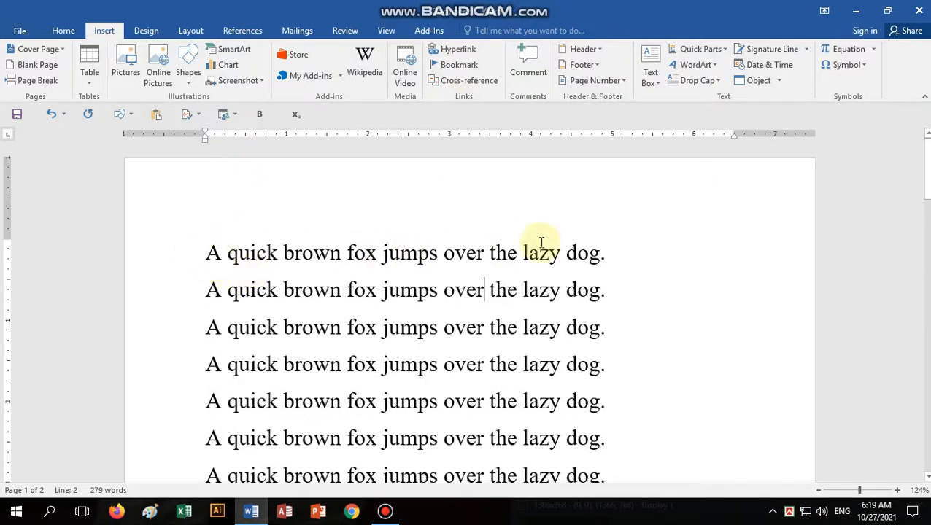
Copy the entire document text and paste it repeatedly to extend the document to 21 pages.
key("ctrl+a")
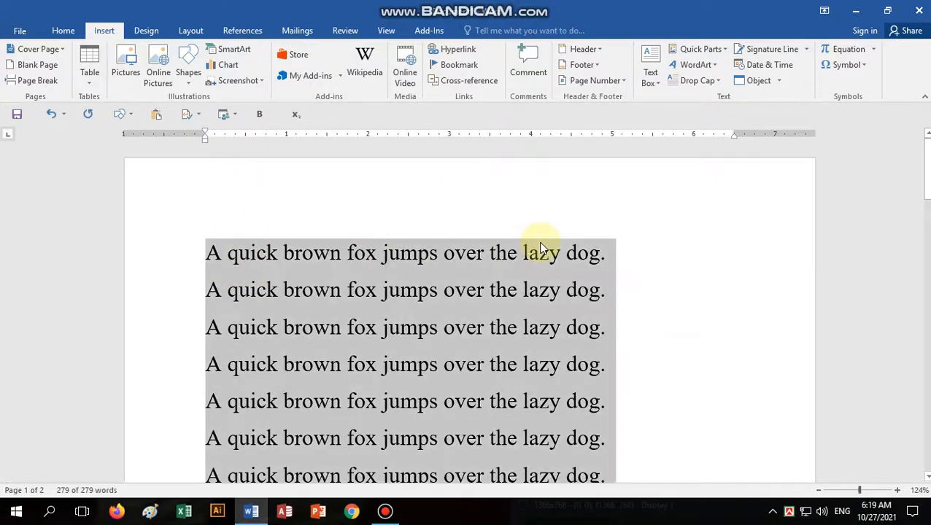
key("ctrl+v")
key("ctrl+v")
key("ctrl+v")
key("ctrl+v")
key("ctrl+v")
key("ctrl+v")
key("ctrl+v")
key("ctrl+v")
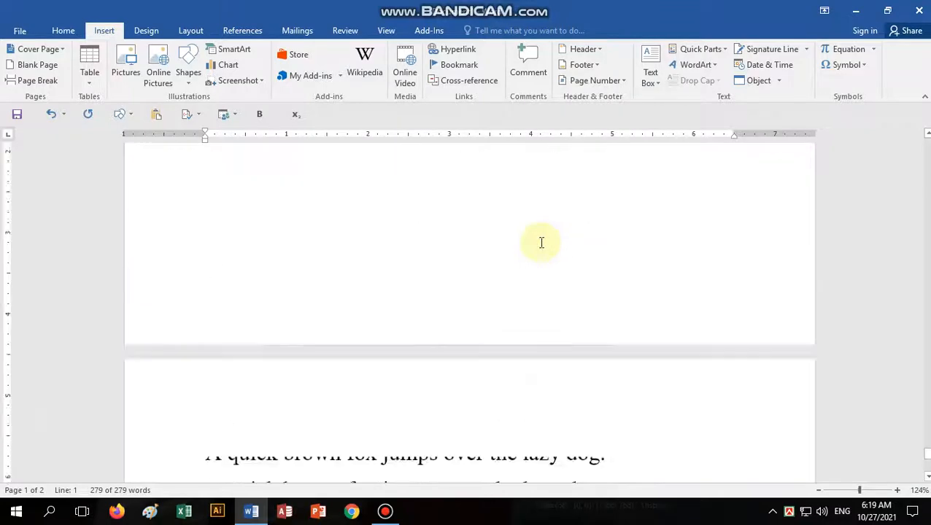
key("BackSpace")
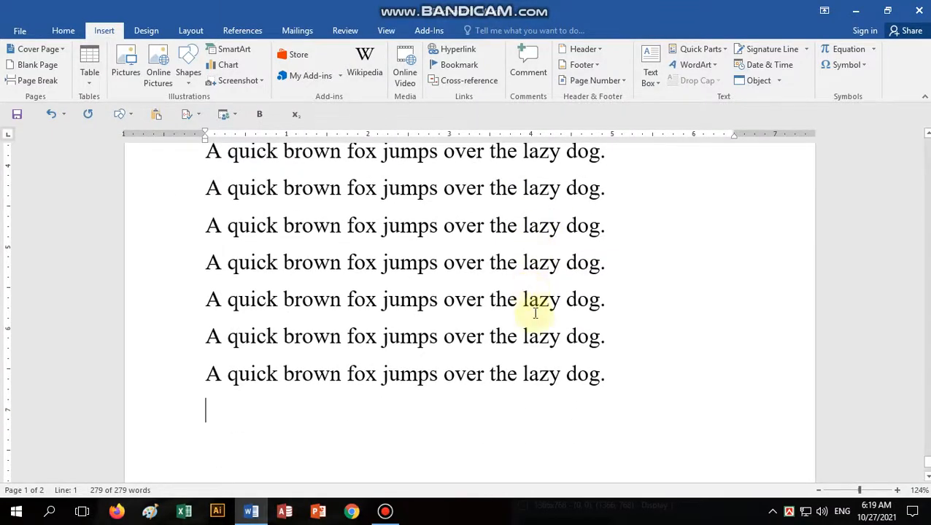
scroll(535, 315, "up", 5)
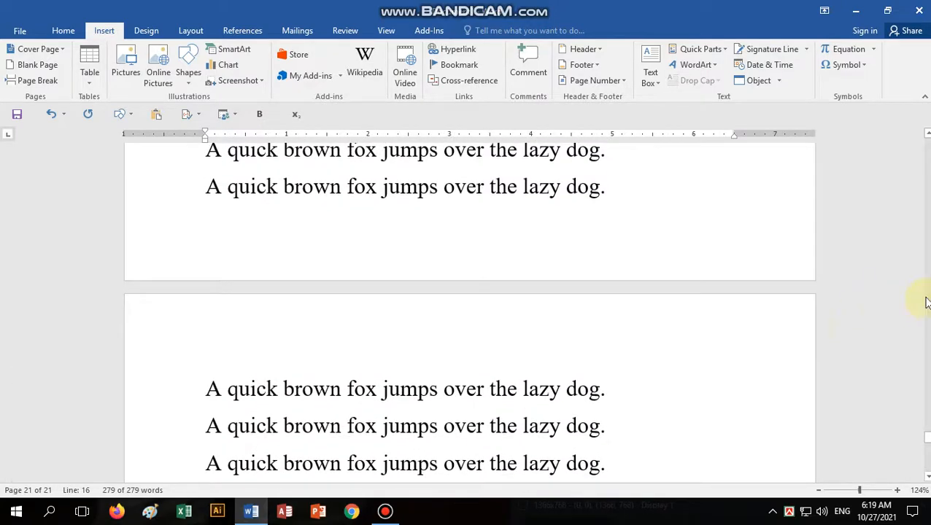
Bookmark the words "fox jumps over" in a line on page 11 under the name mim.
left_click_drag(927, 438, 921, 314)
left_click(450, 404)
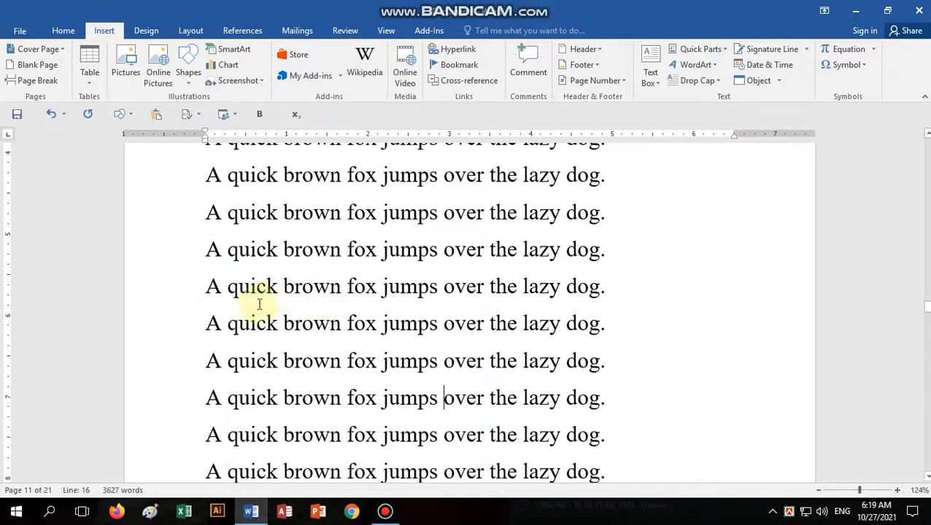
left_click_drag(347, 323, 485, 323)
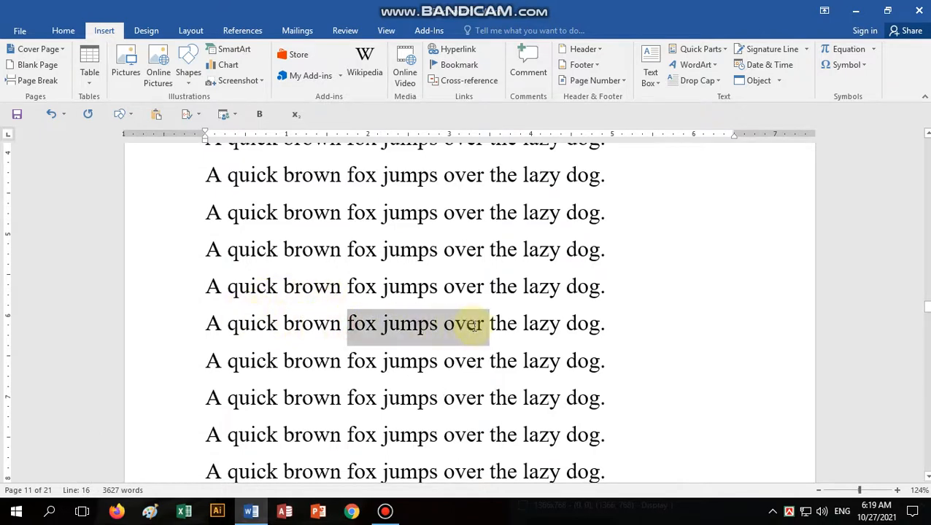
left_click(463, 70)
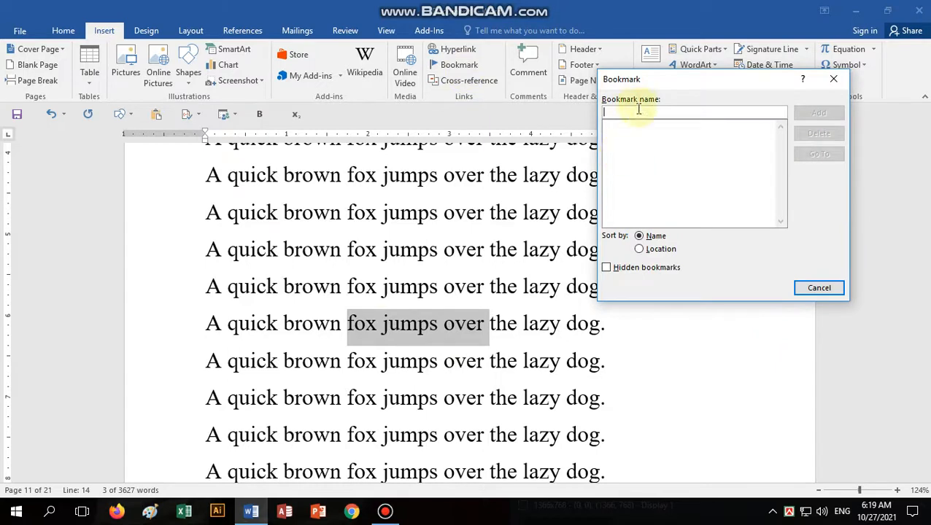
type("mim")
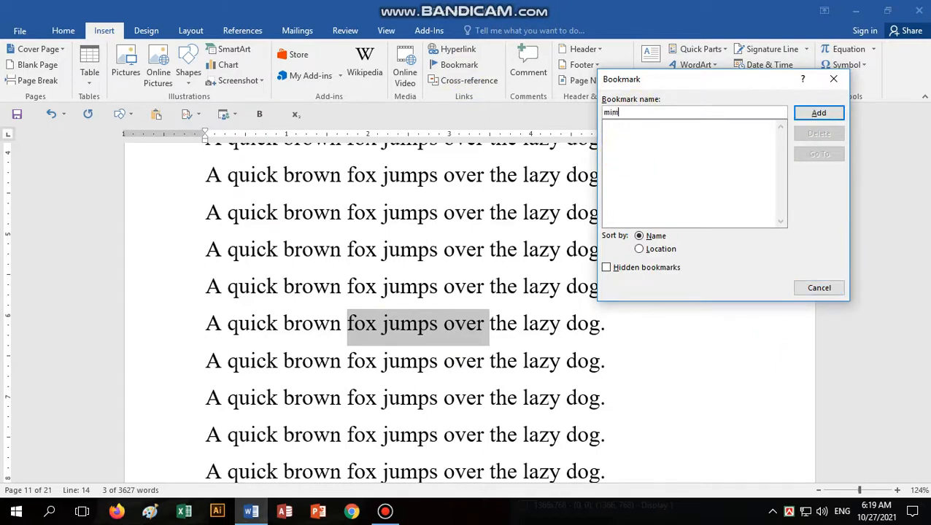
left_click(818, 114)
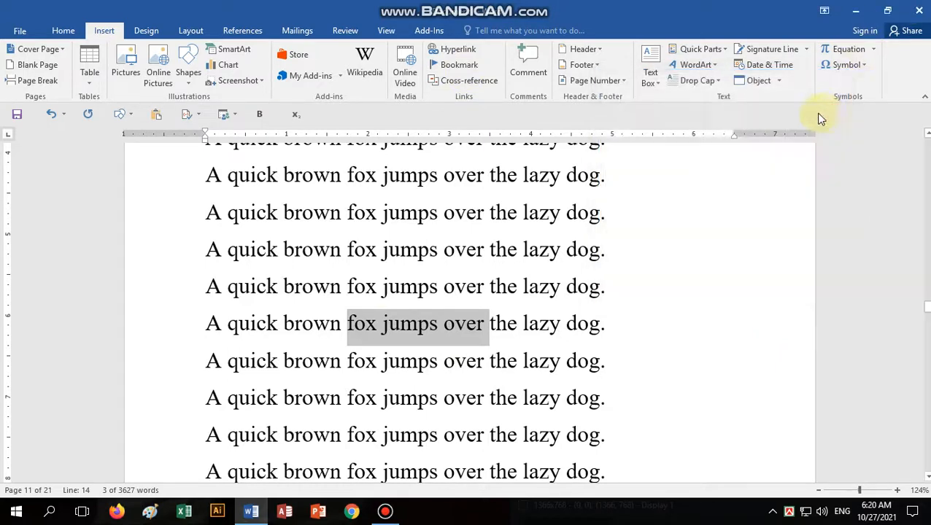
Save the document to the Desktop as "A quick brown fox jumps over the lazy dog.docx".
left_click(18, 30)
left_click(36, 168)
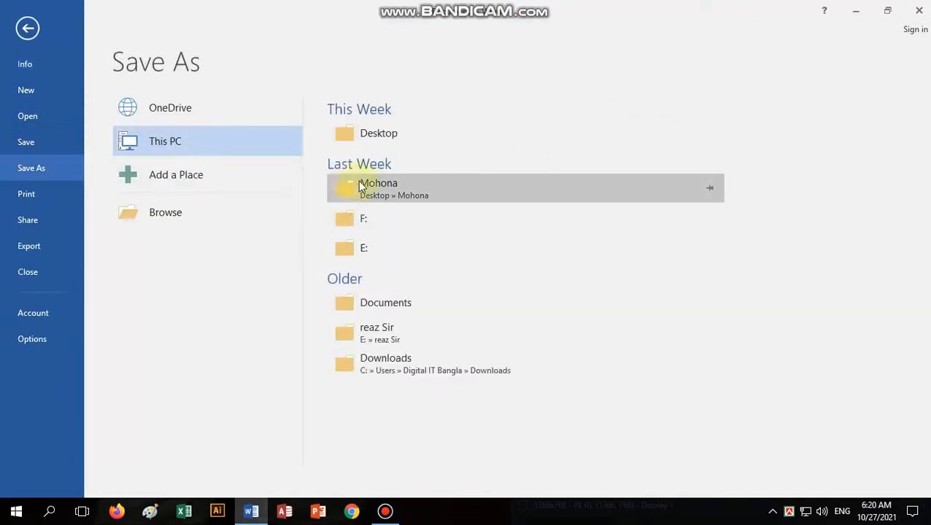
left_click(372, 137)
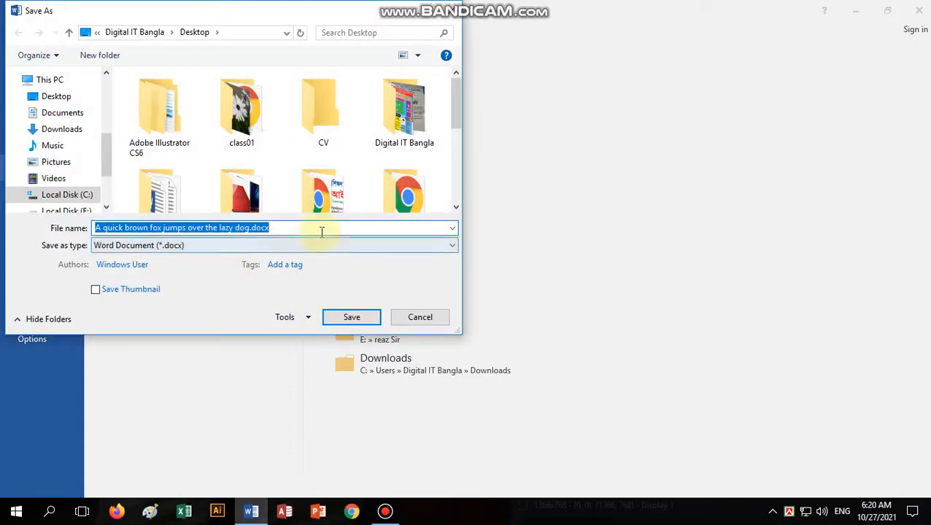
left_click(356, 320)
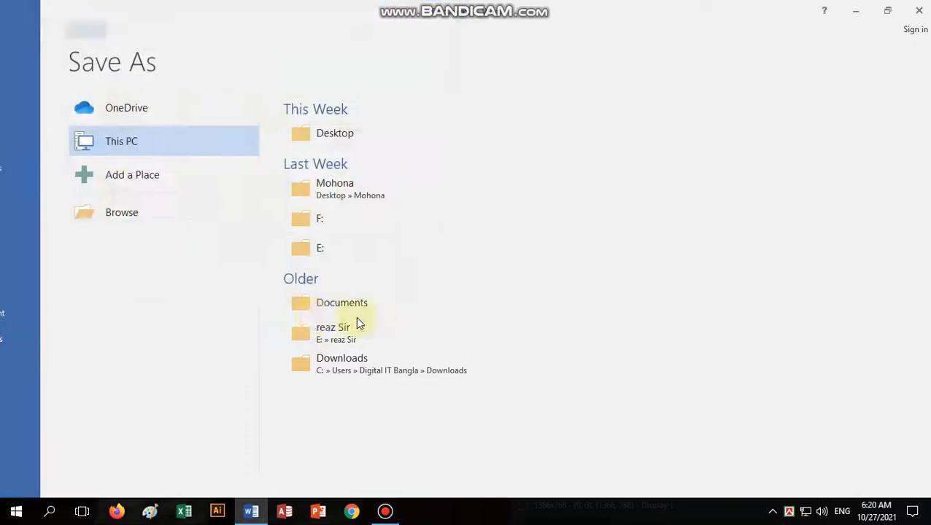
Close the saved document and exit Word.
left_click(20, 31)
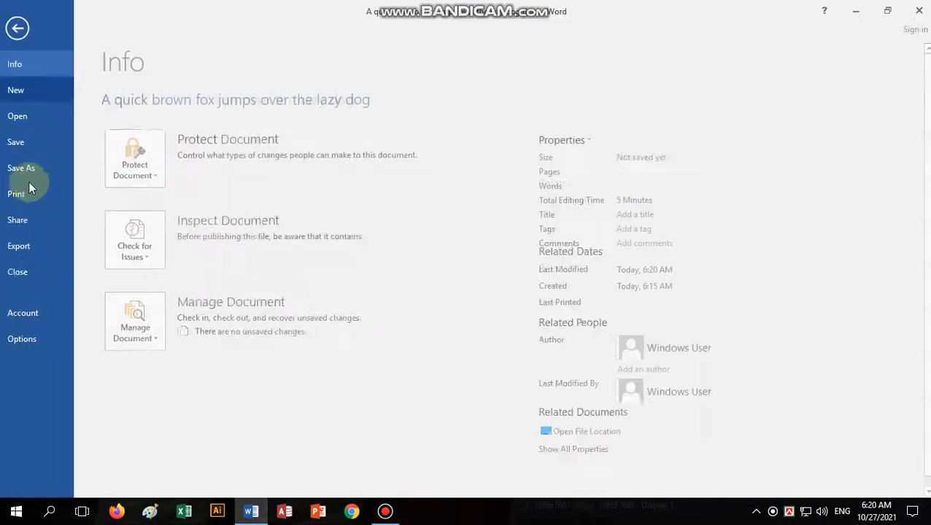
left_click(32, 272)
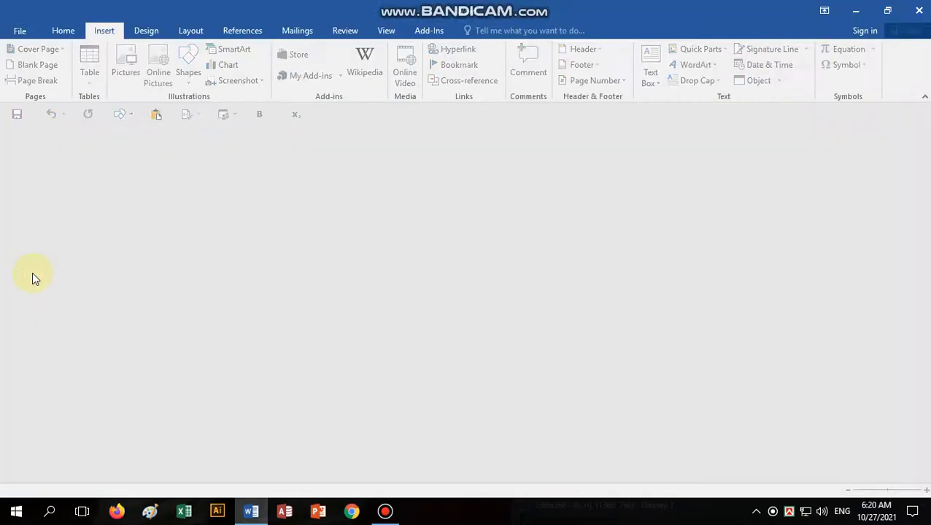
left_click(917, 11)
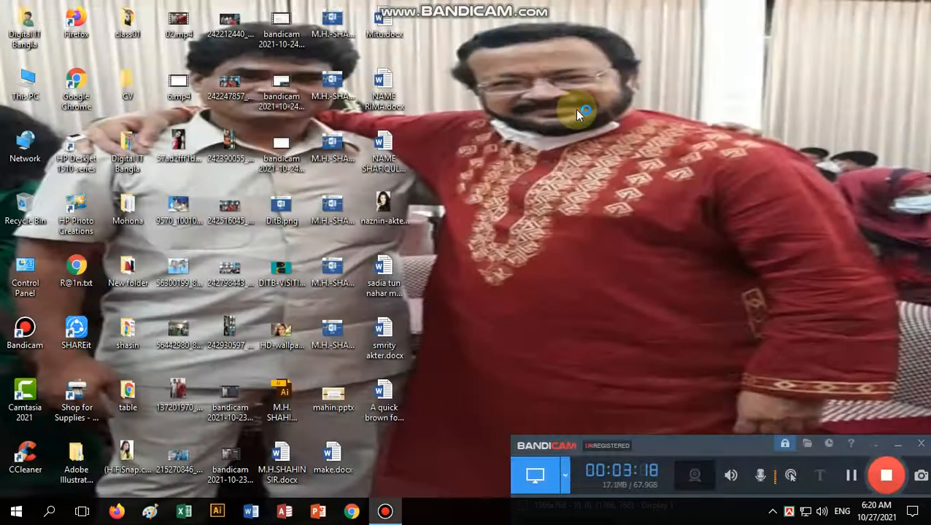
Refresh the desktop, restart Word and reopen the recent document "A quick brown fox jumps over the lazy dog.docx".
right_click(575, 110)
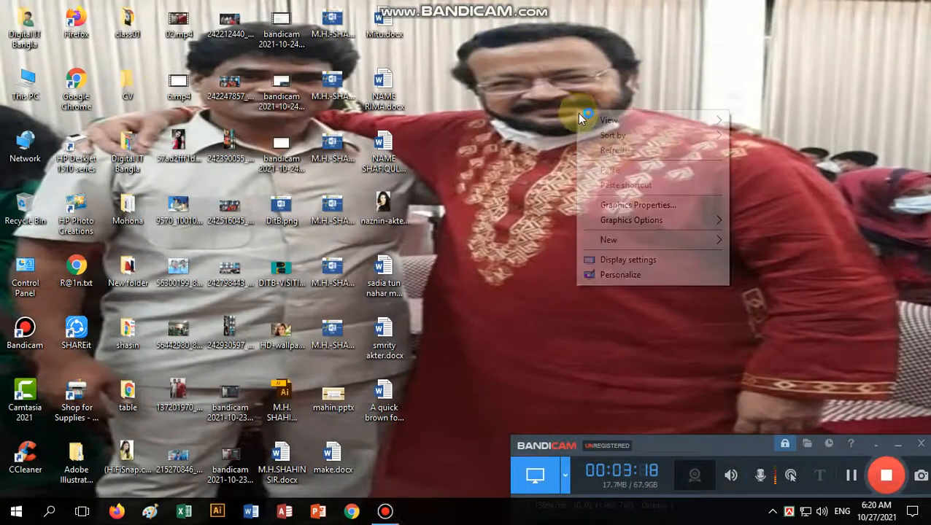
left_click(615, 153)
left_click(251, 511)
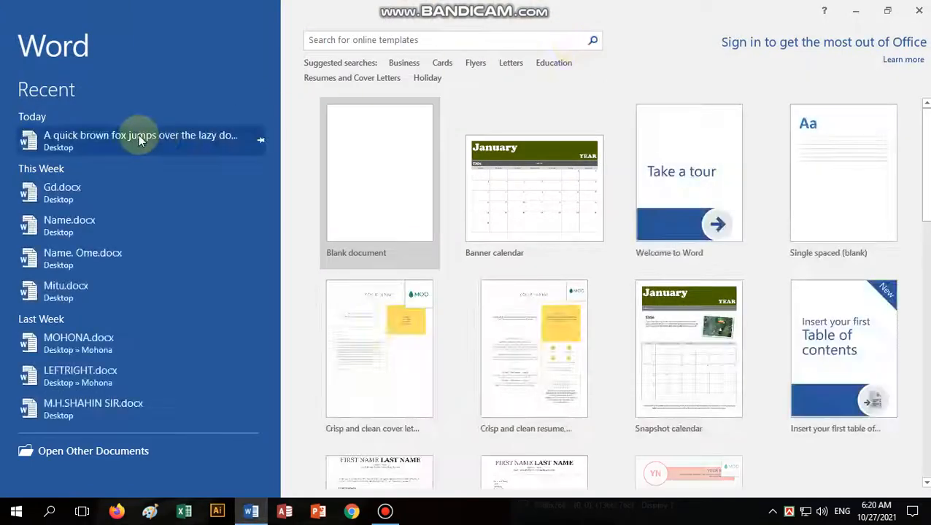
left_click(113, 137)
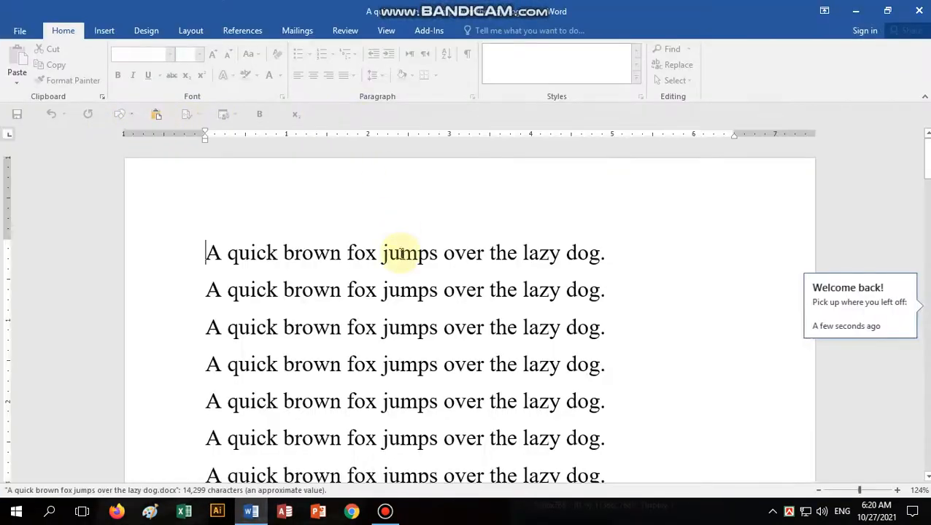
left_click(400, 253)
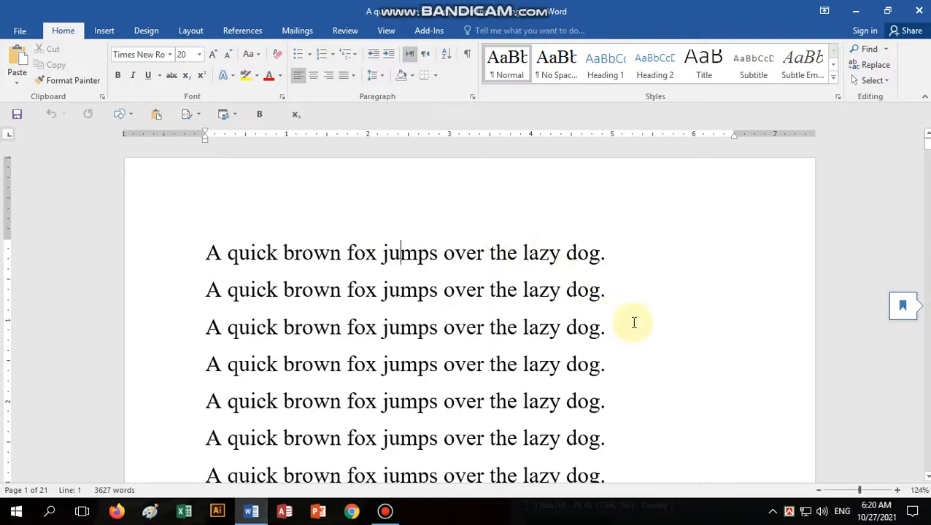
Go to the mim bookmark in the reopened document and close the Bookmark dialog.
left_click(101, 30)
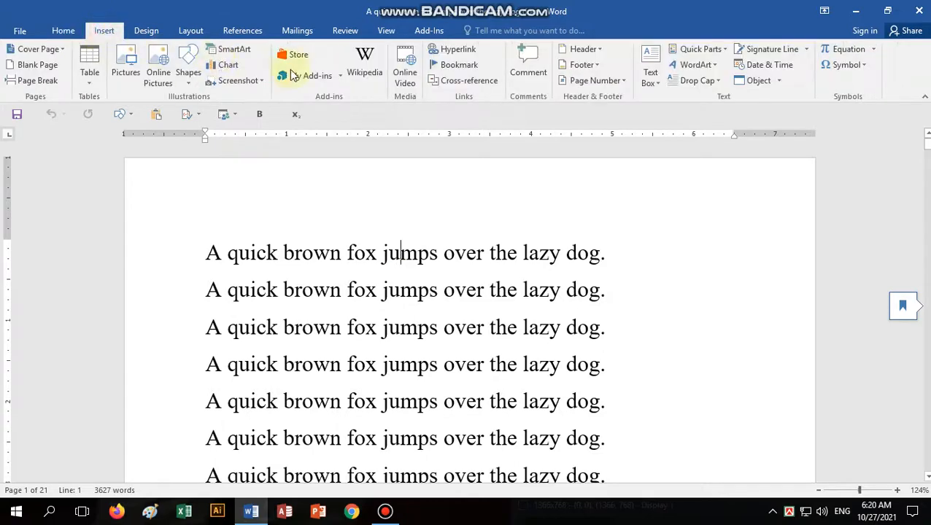
left_click(459, 65)
left_click_drag(682, 90, 517, 108)
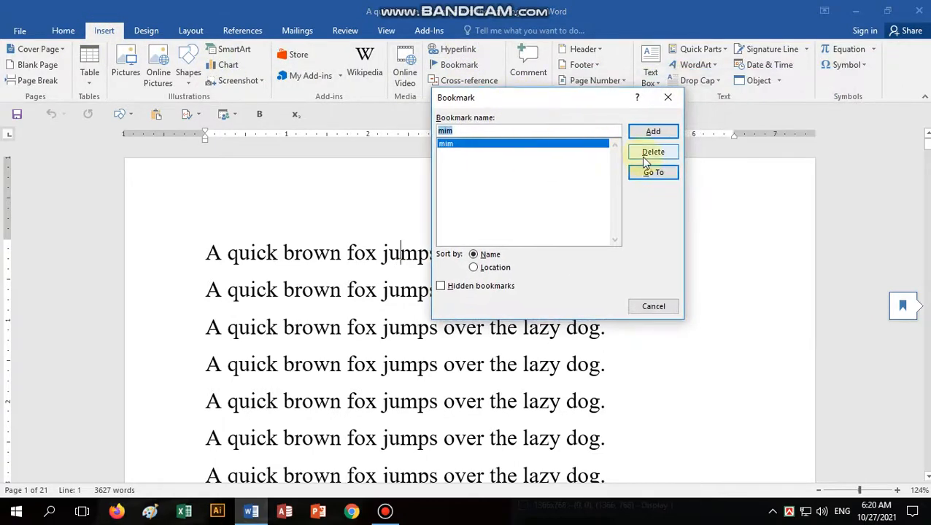
left_click(655, 173)
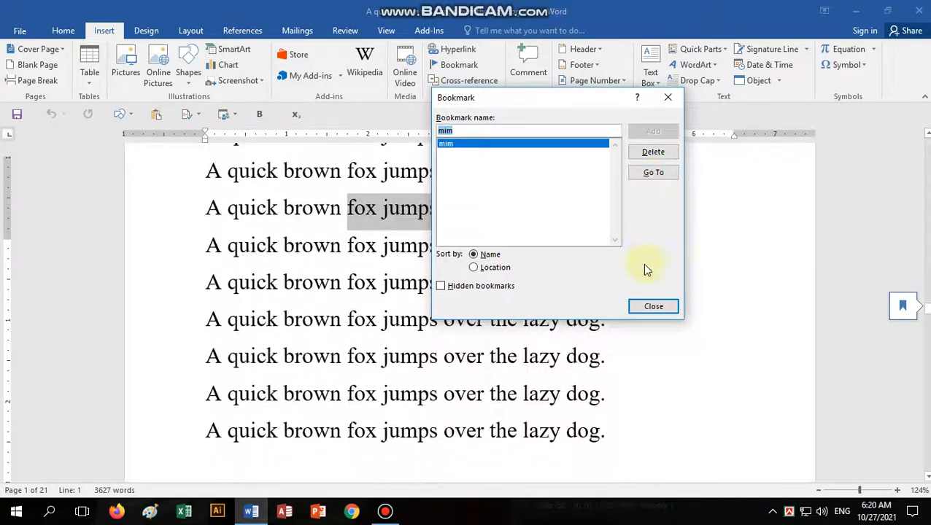
left_click(651, 308)
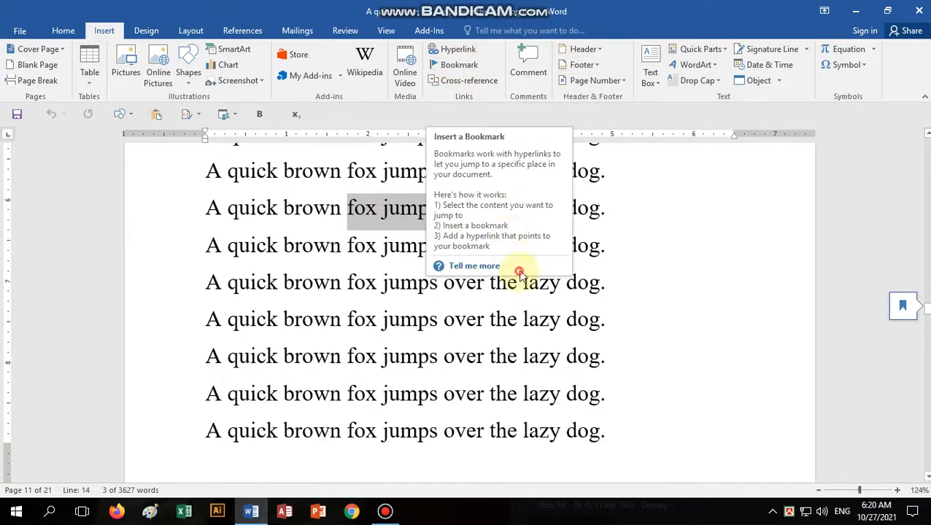
left_click(519, 273)
left_click_drag(208, 201, 362, 258)
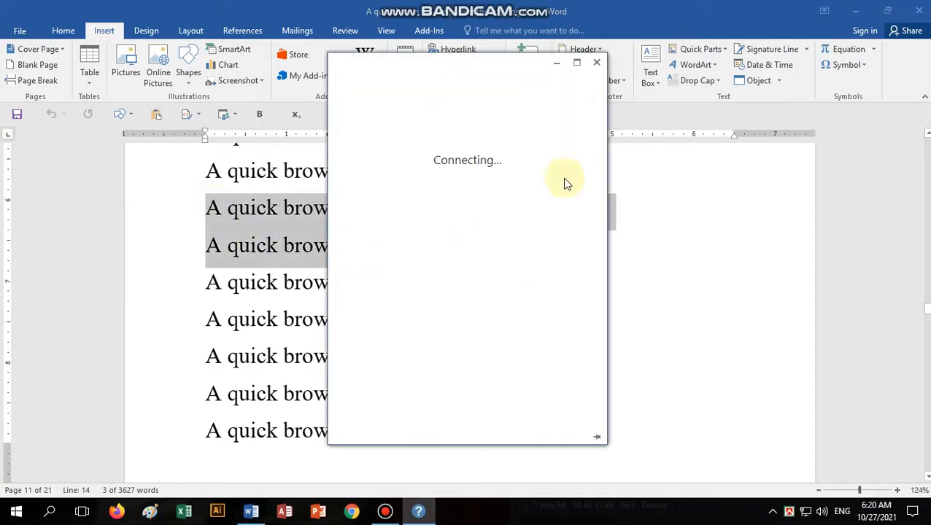
left_click(596, 62)
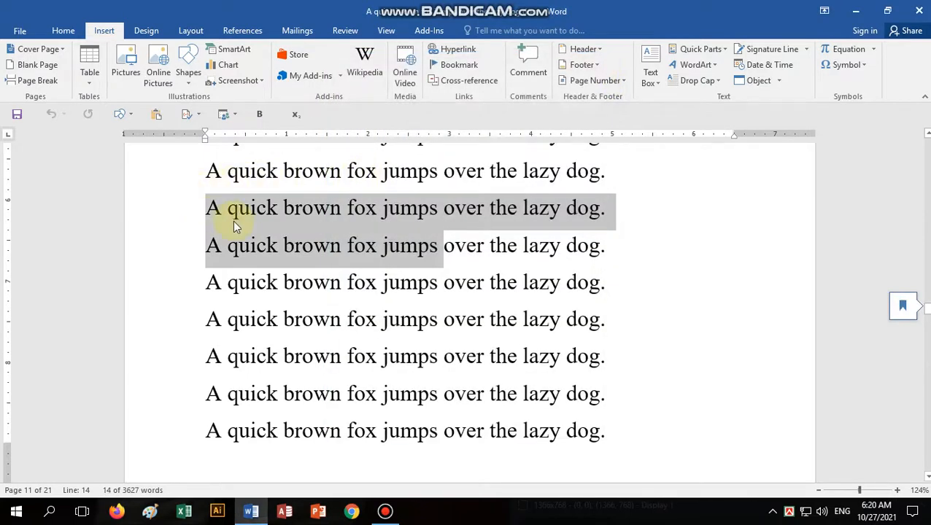
Add a comment made of a long run of the letter m to three consecutive lines on page 11, starting with the bookmarked line.
left_click_drag(208, 201, 606, 277)
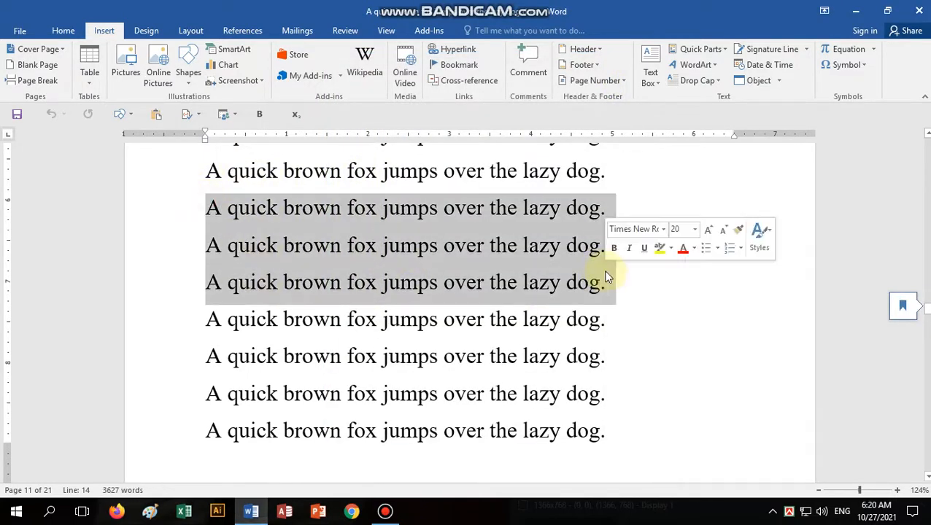
left_click(528, 61)
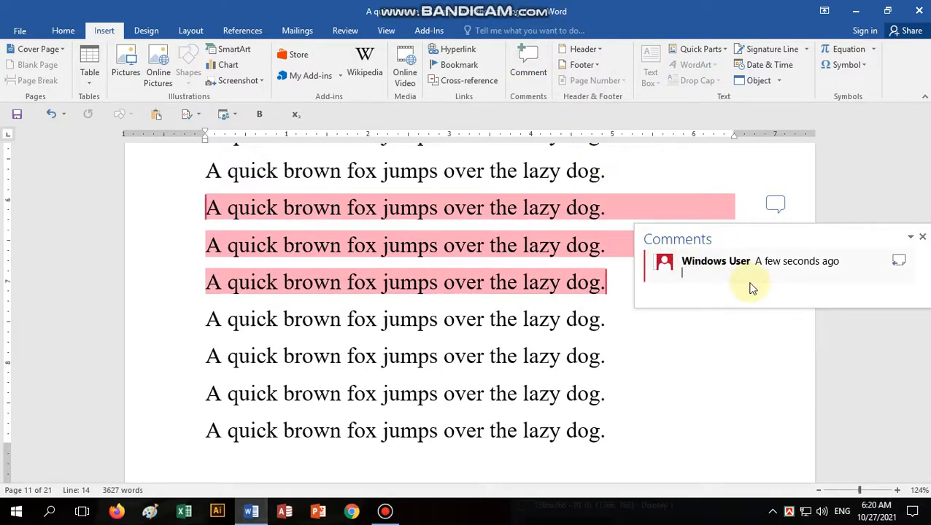
type("mmmmmmmmmmmmmmmmmmmmmmmmmm")
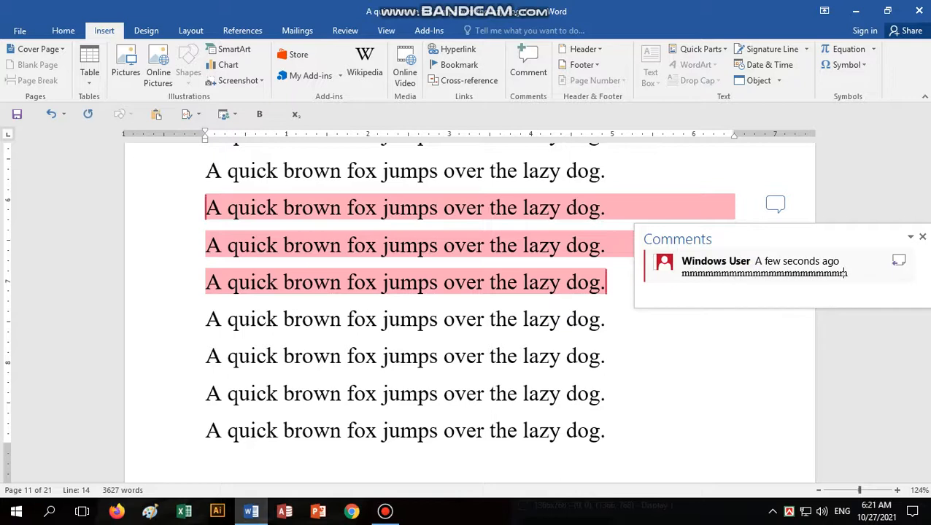
type("mmmmmmmmmmmmmmmmmmmmmmmmmmmmmmmmmmmmmmmmmmmmmmmmmmmmmmmmmmmmm")
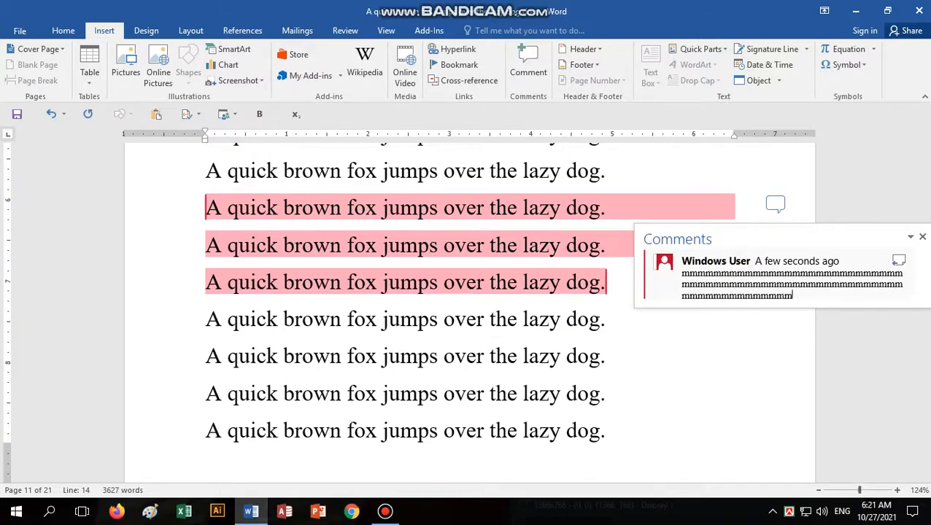
left_click(476, 356)
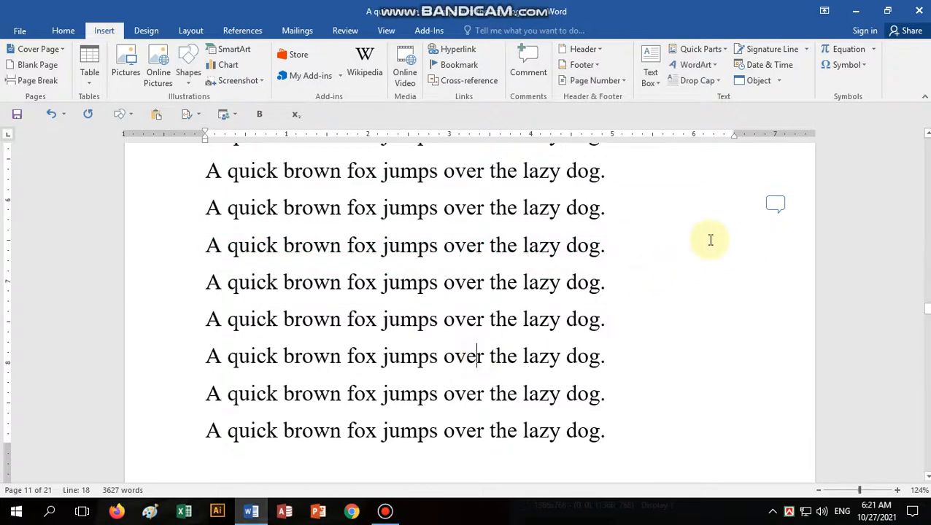
Examine how the comment on page 11 appears in the print preview and return to the document.
left_click(20, 30)
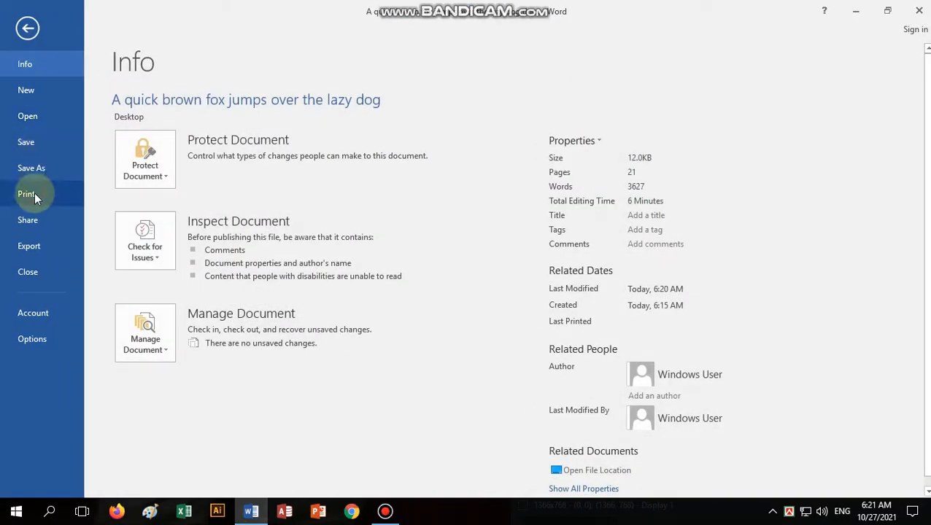
left_click(30, 195)
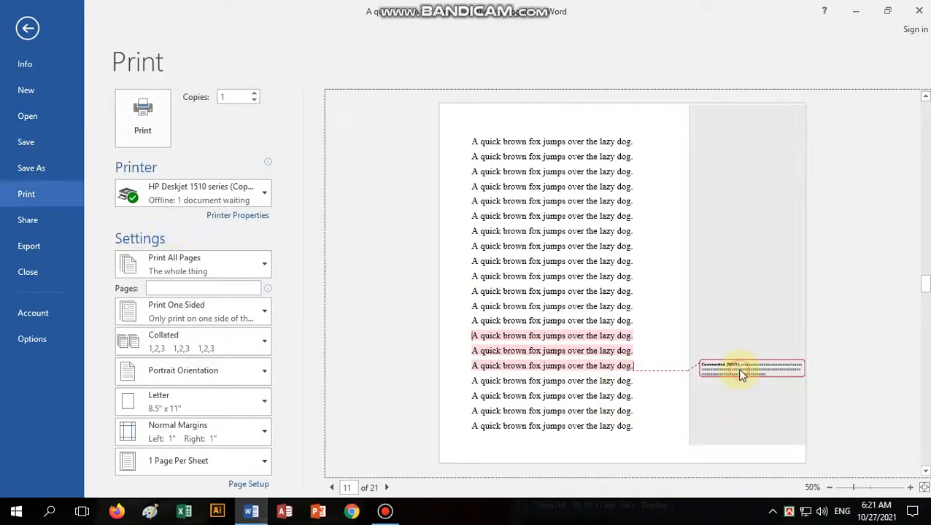
left_click(27, 28)
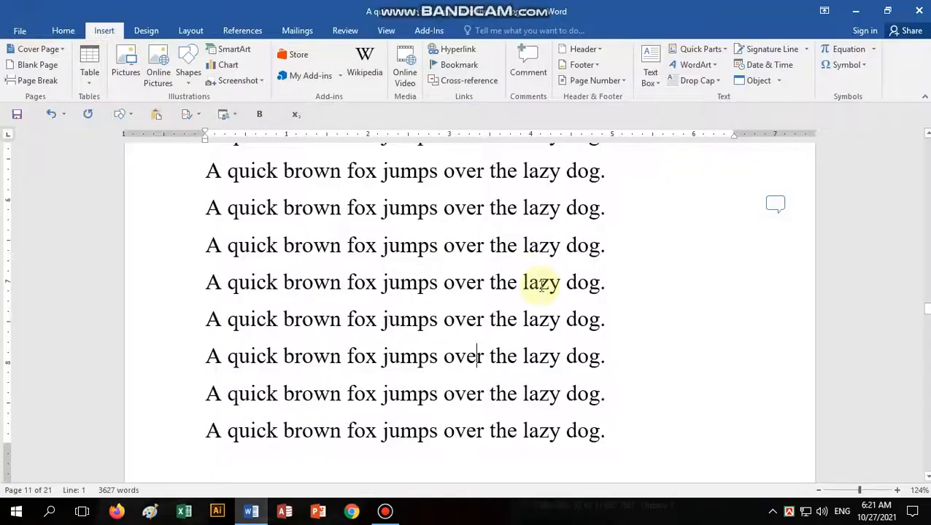
Open the comment on page 11 and delete it.
left_click(775, 205)
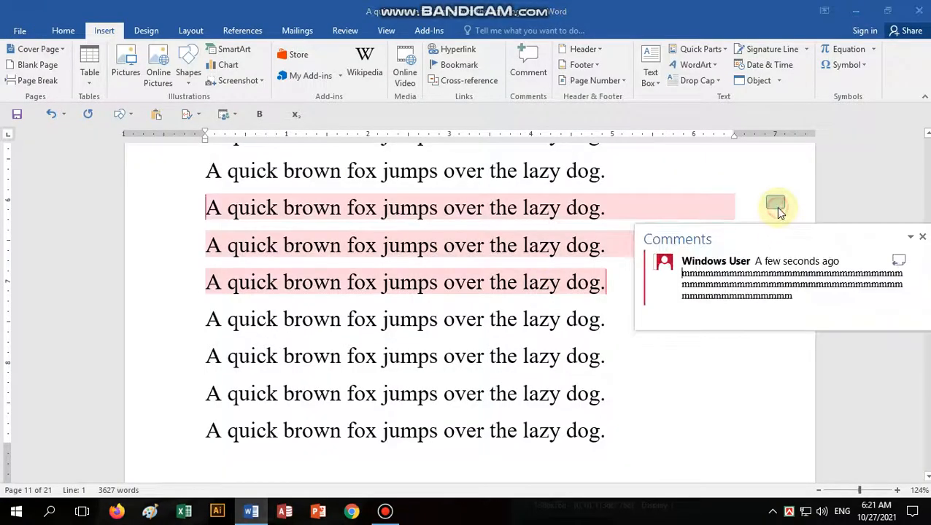
right_click(662, 279)
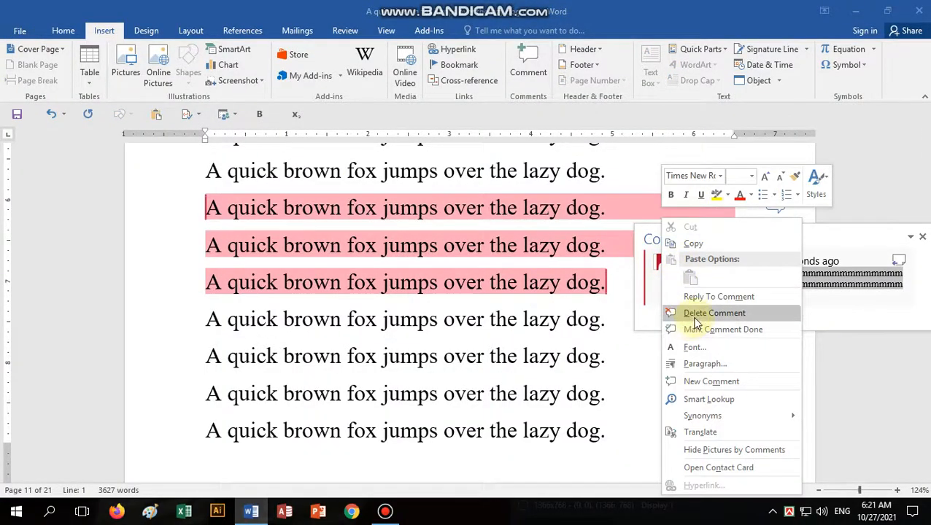
left_click(696, 321)
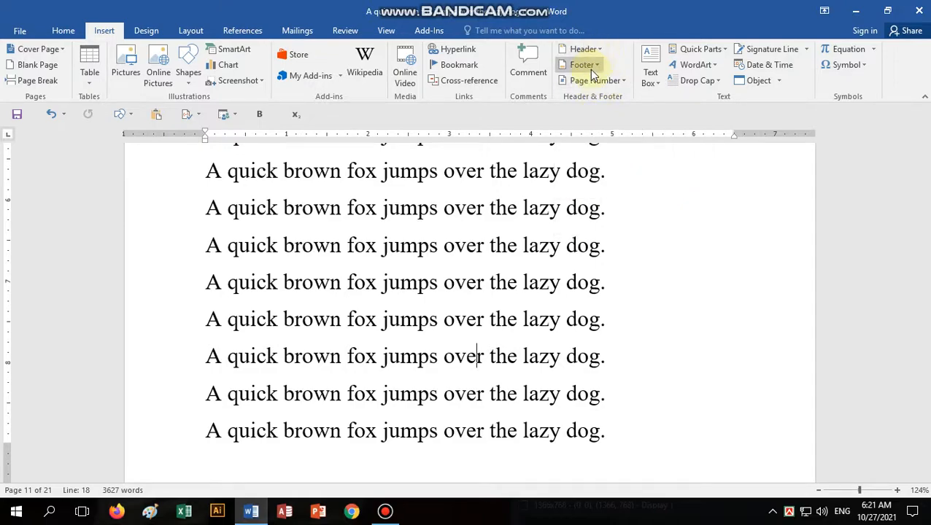
Zoom the document out to 54% so that two pages are shown side by side.
scroll(526, 216, "down", 4, "ctrl")
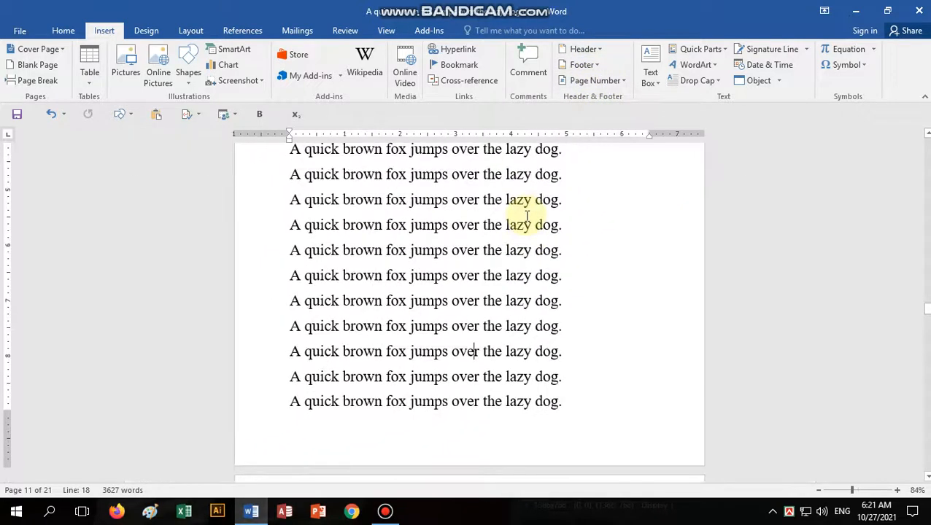
scroll(526, 216, "down", 3, "ctrl")
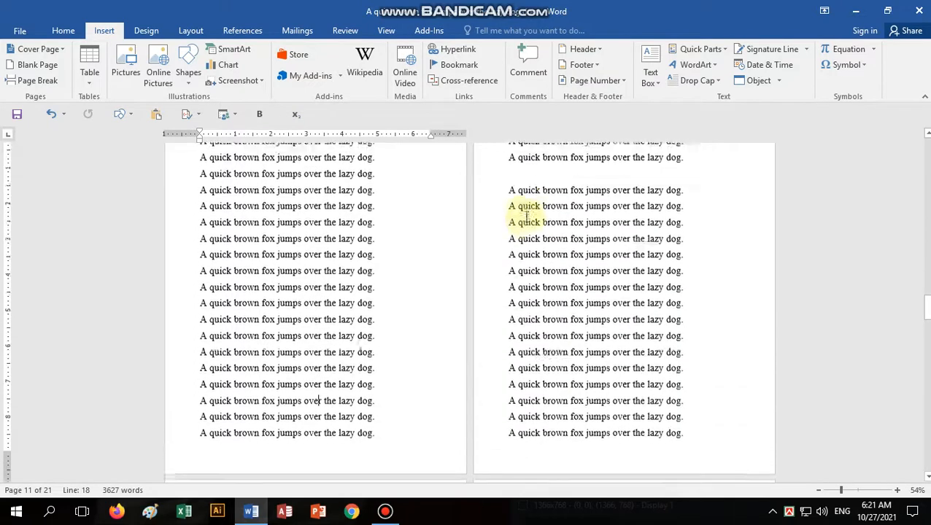
scroll(527, 216, "up", 2)
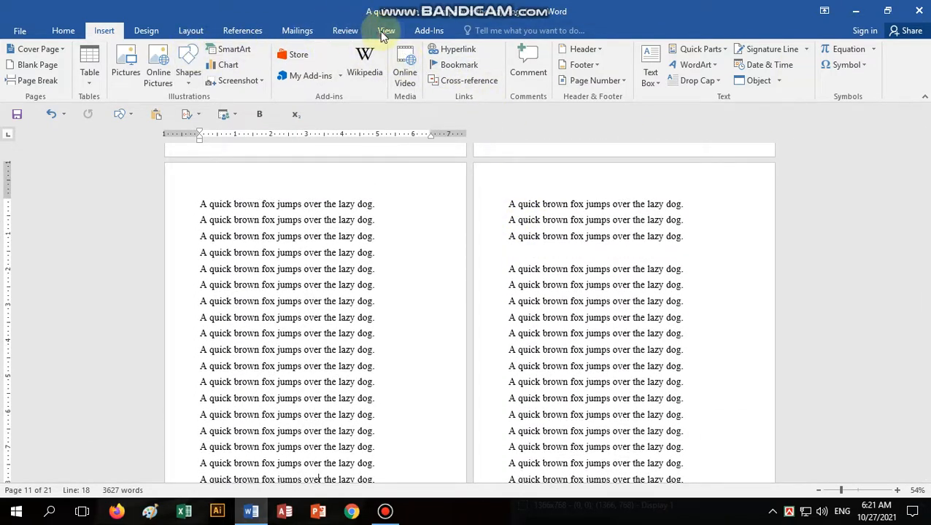
Return the document from the two-page arrangement to a single-page view at 100% zoom.
left_click(385, 34)
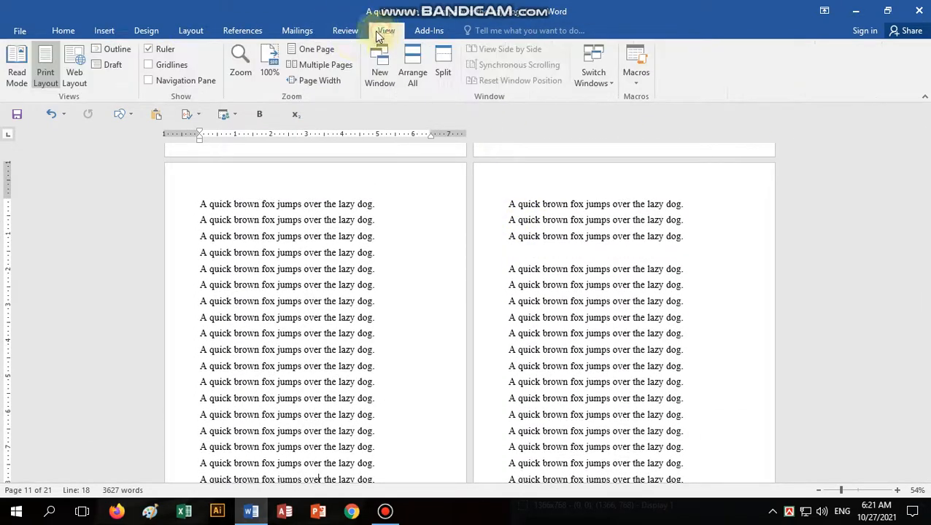
left_click(305, 57)
left_click(269, 72)
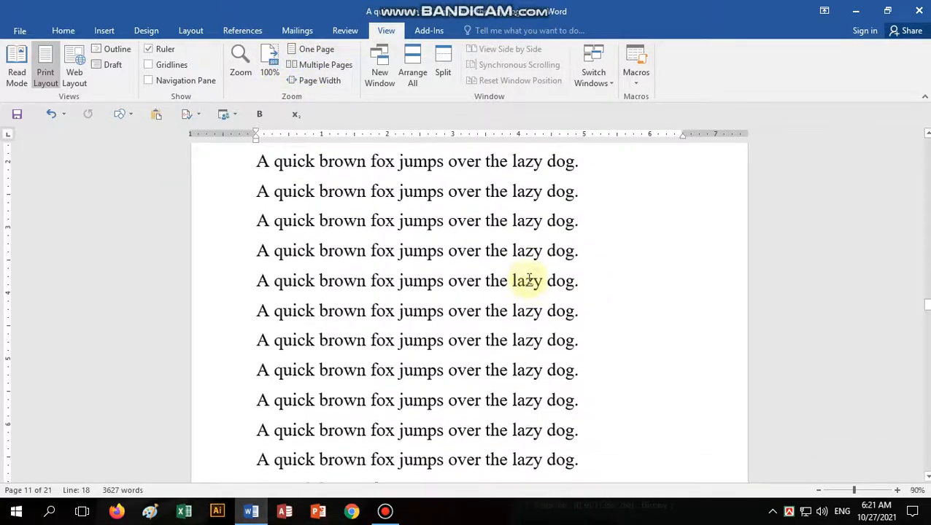
Examine the layout around page 11 at zoom levels down to 20% and bring the document back to 110%.
scroll(528, 281, "down", 4, "ctrl")
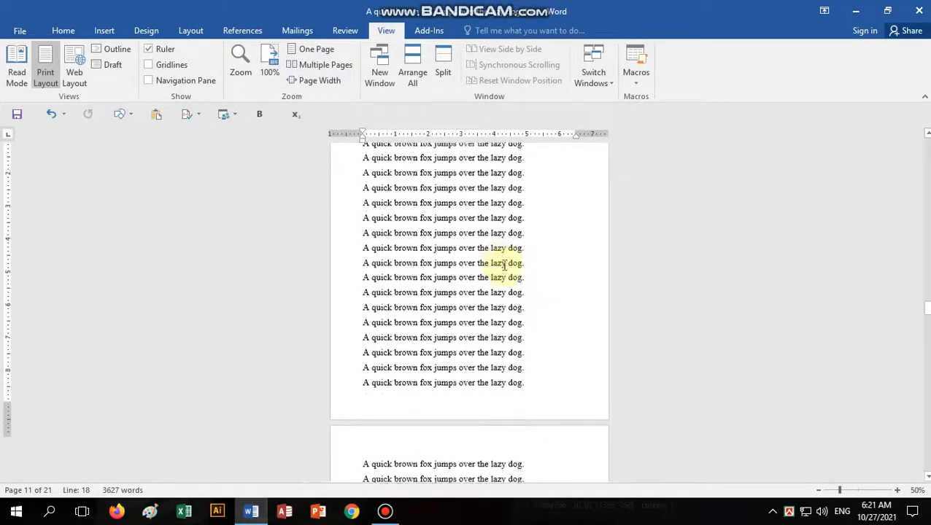
scroll(468, 186, "down", 2, "ctrl")
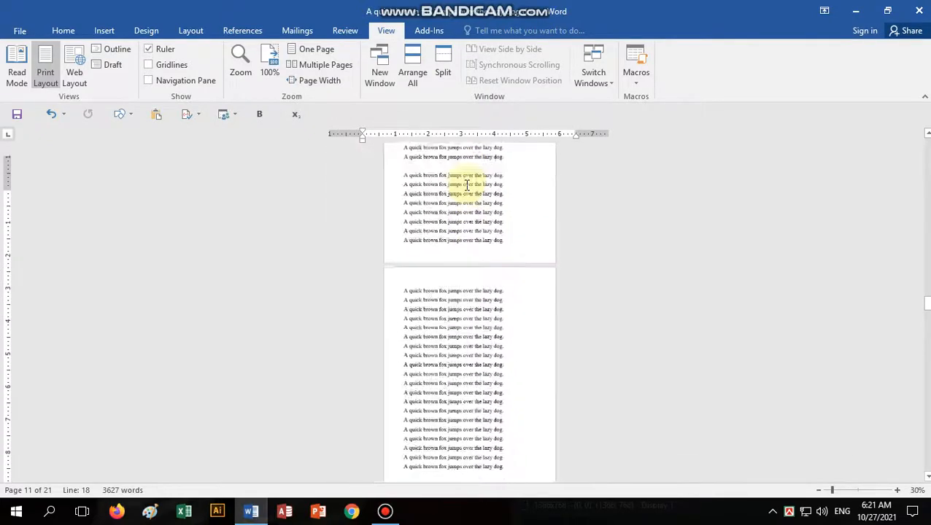
scroll(486, 239, "down", 1, "ctrl")
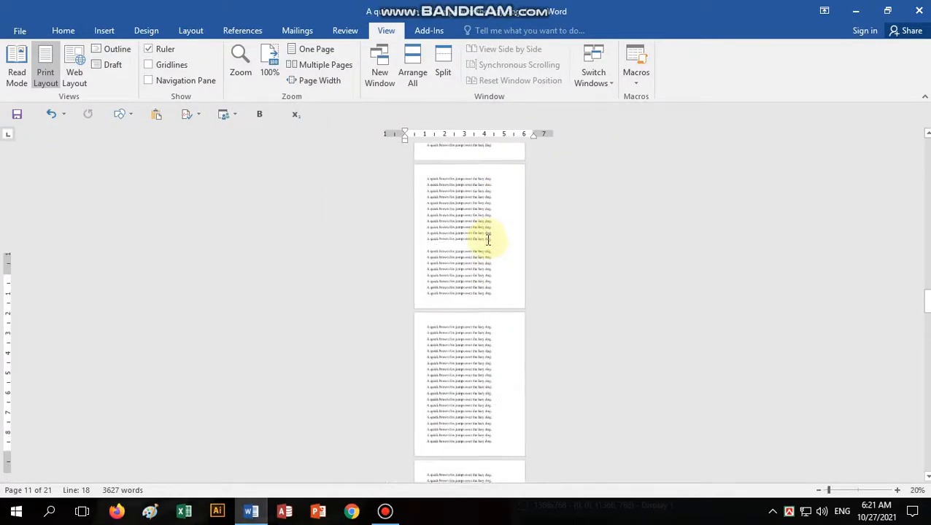
scroll(488, 239, "up", 3, "ctrl")
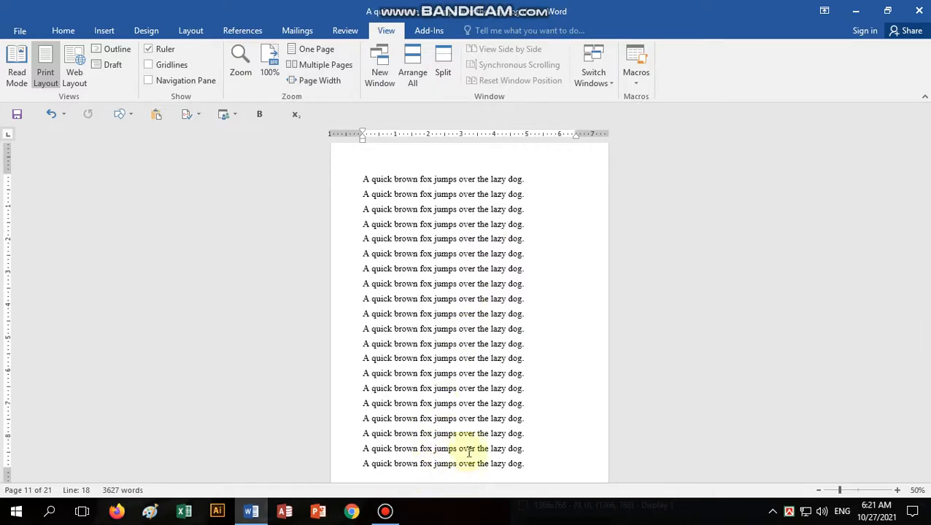
scroll(469, 451, "down", 1, "ctrl")
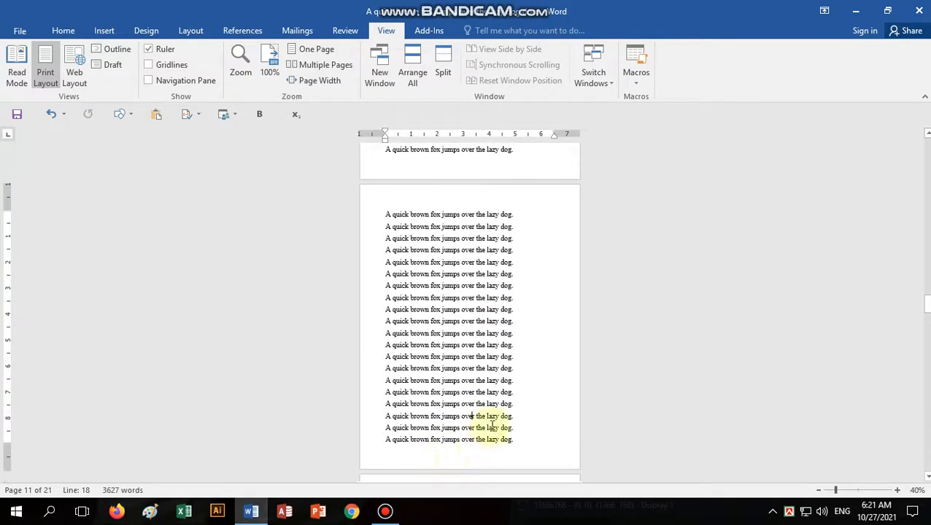
scroll(492, 426, "down", 1)
scroll(491, 426, "down", 1)
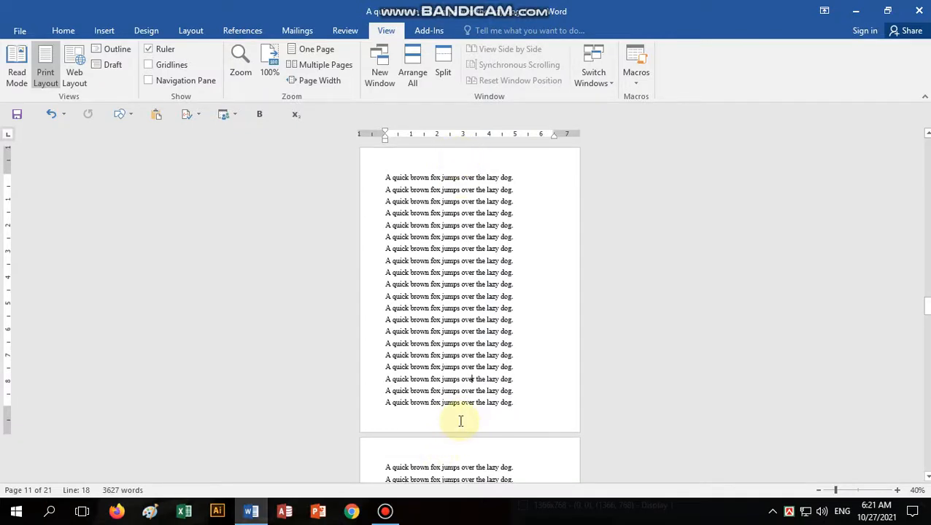
scroll(460, 421, "up", 7, "ctrl")
scroll(409, 415, "down", 1)
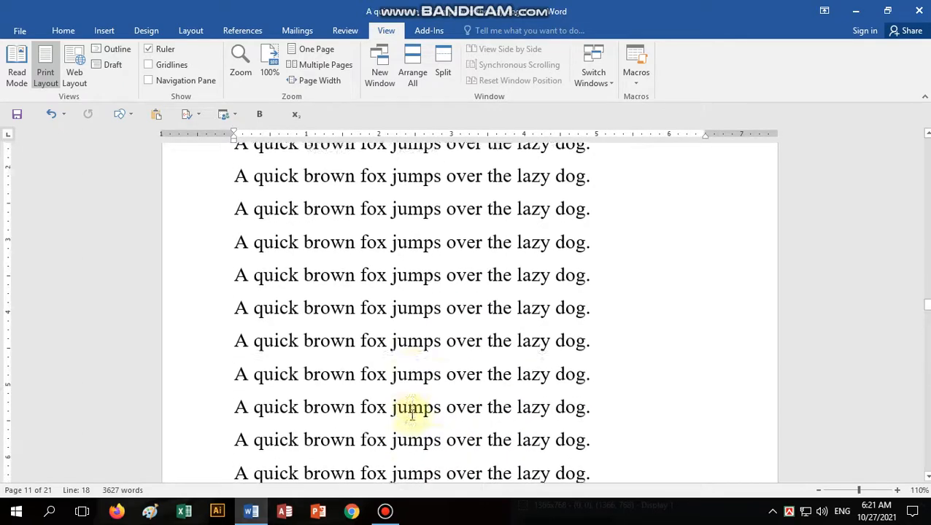
scroll(427, 291, "up", 3)
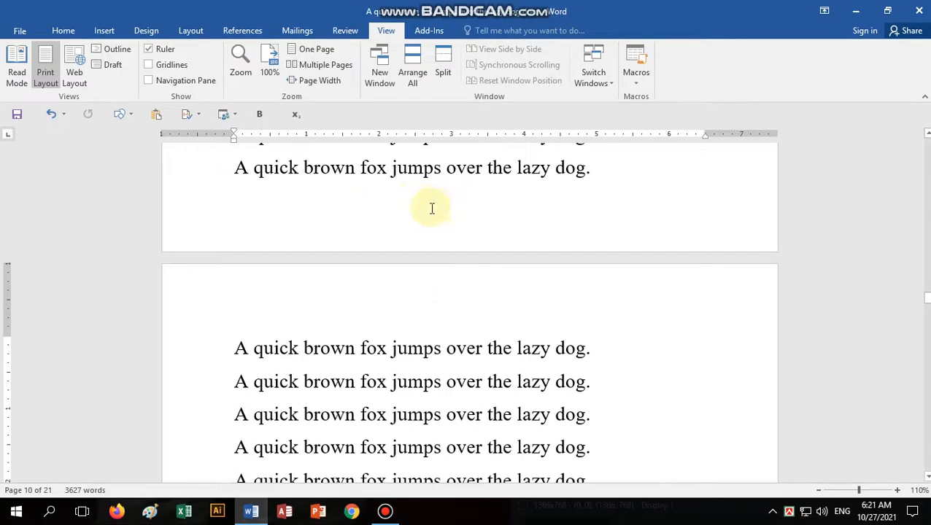
Insert a Blank header, replace its placeholder with the text "Digital IT Bangla" and centre it.
left_click(102, 30)
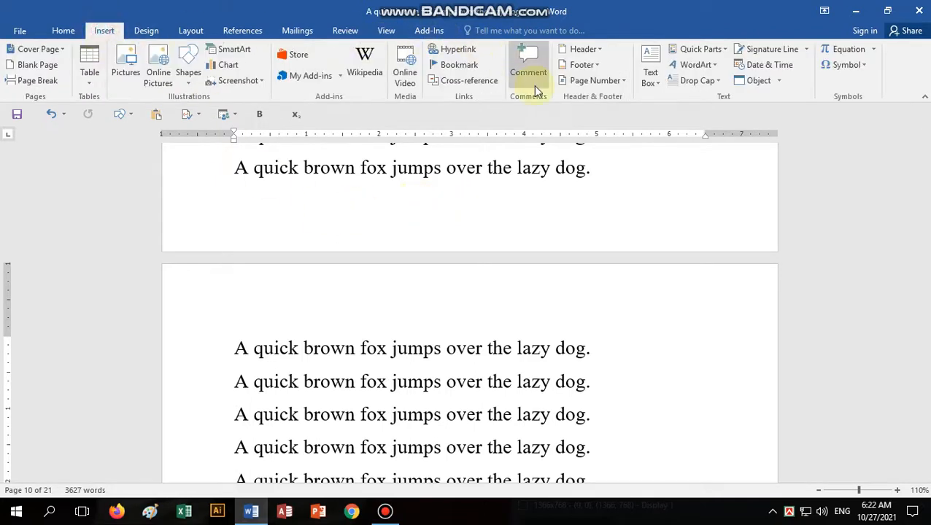
left_click(594, 49)
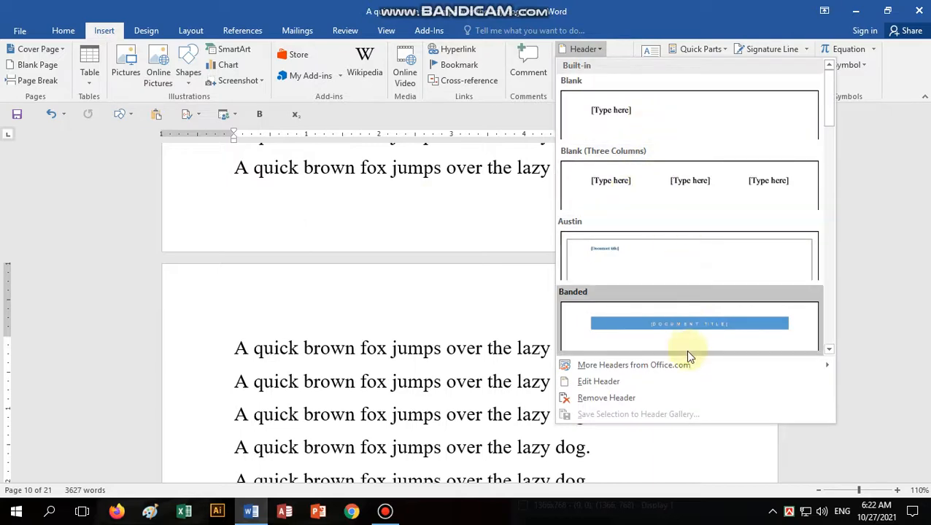
left_click(634, 117)
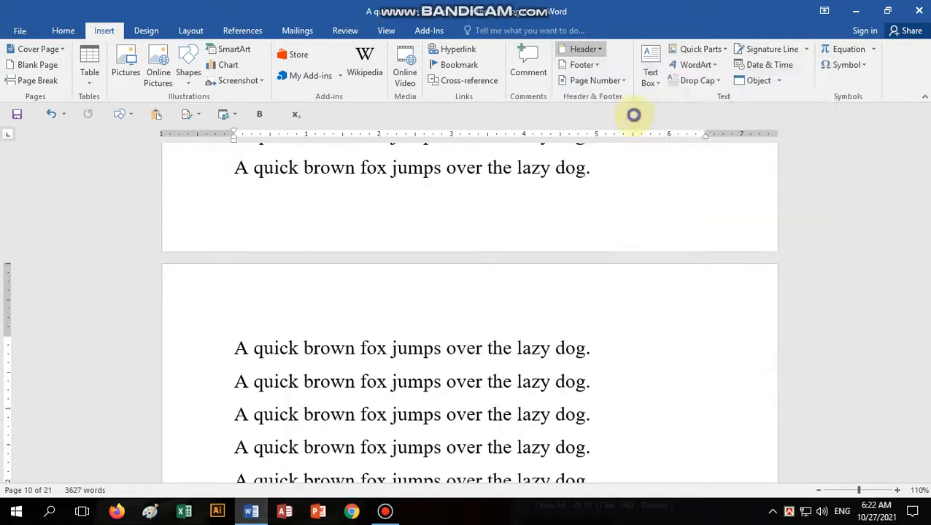
left_click(291, 223)
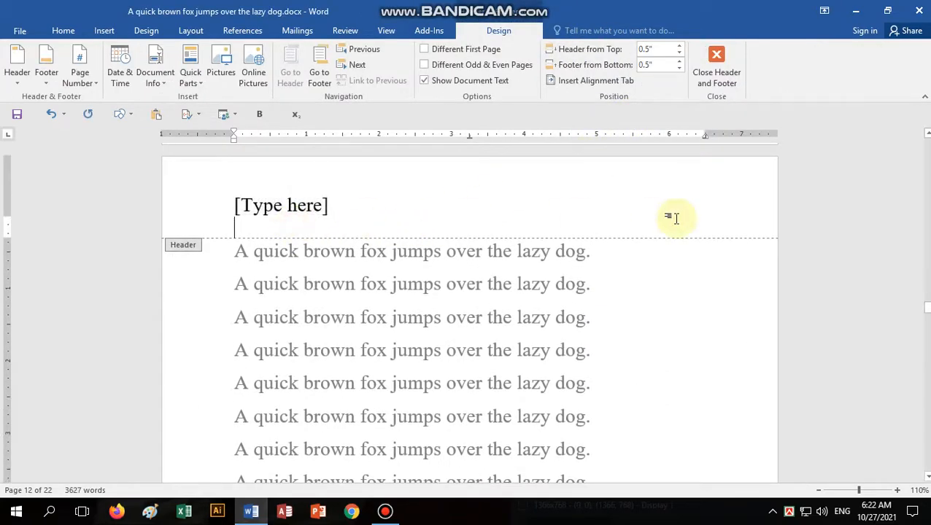
key("BackSpace")
key("BackSpace")
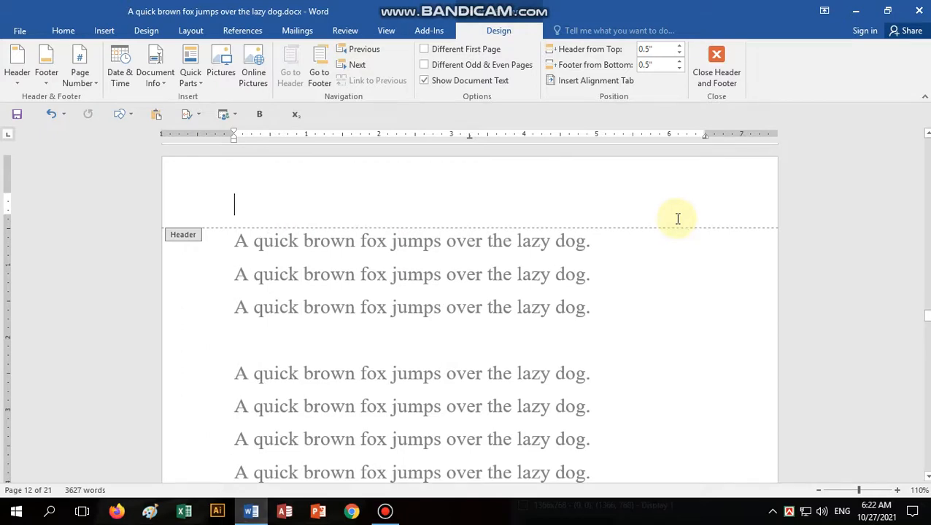
type("Digital IT Bangla")
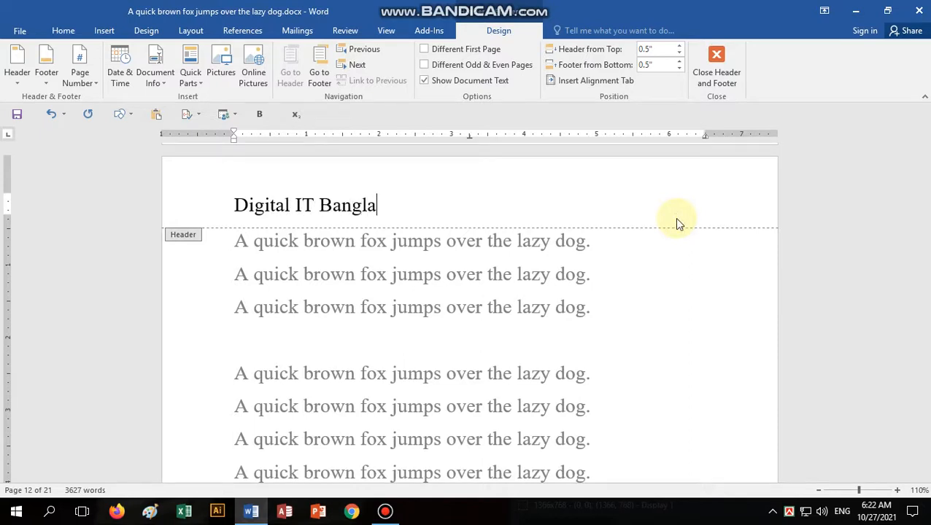
left_click(62, 30)
left_click(318, 79)
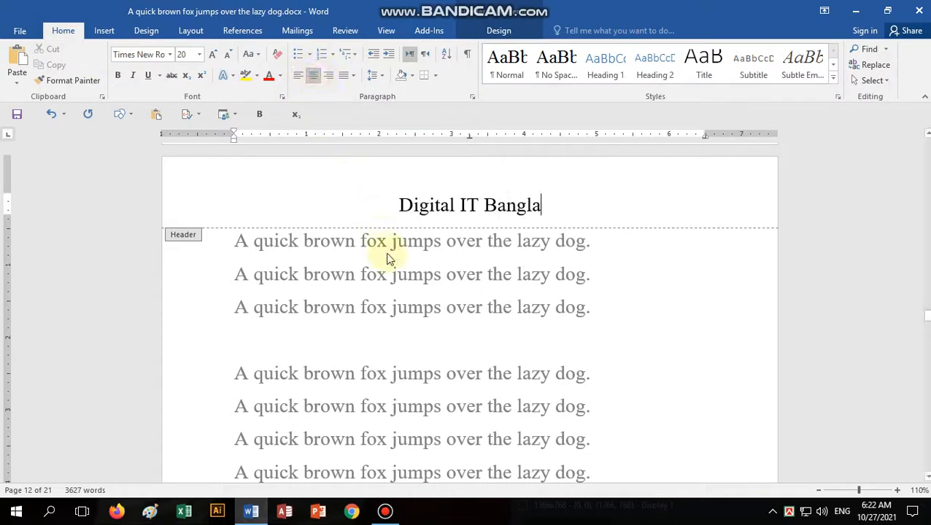
Add centred page numbers at the bottom of the pages in the Plain Number 2 style and leave header and footer editing.
scroll(411, 286, "down", 3)
scroll(411, 286, "down", 5)
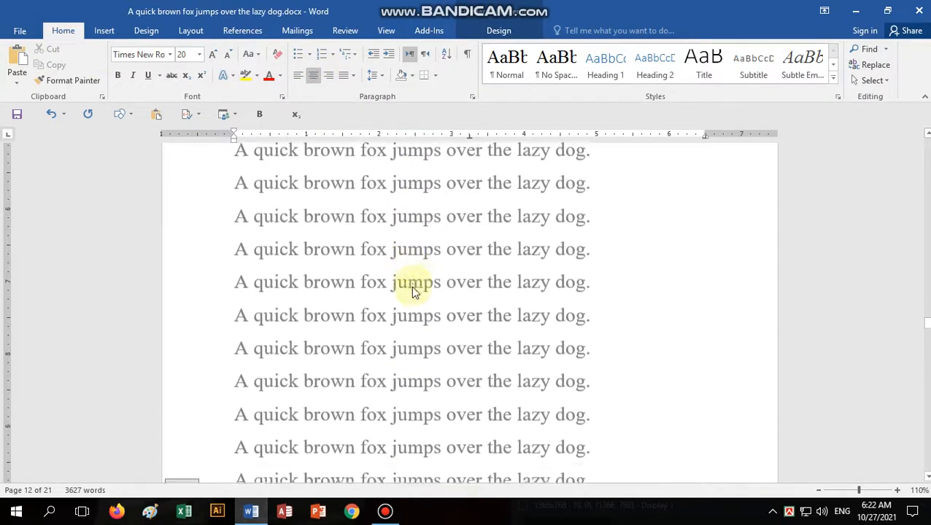
left_click(434, 319)
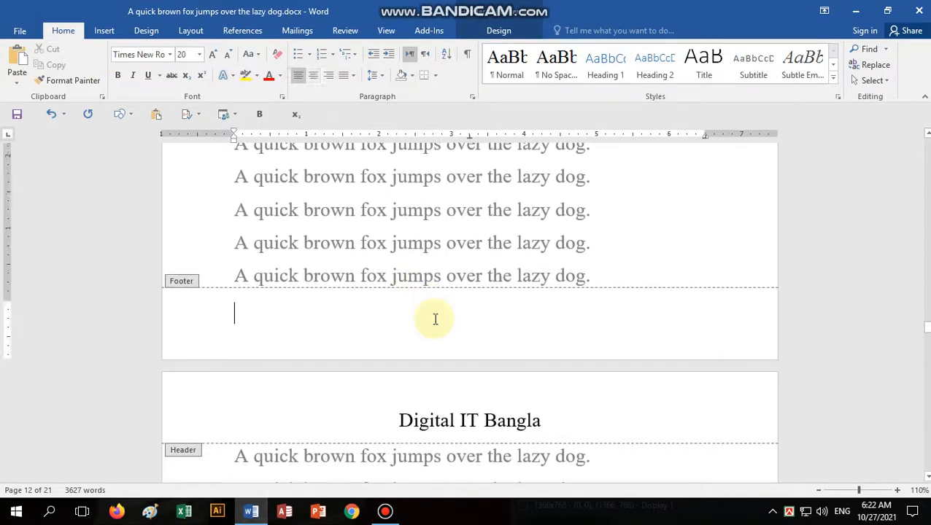
left_click(111, 31)
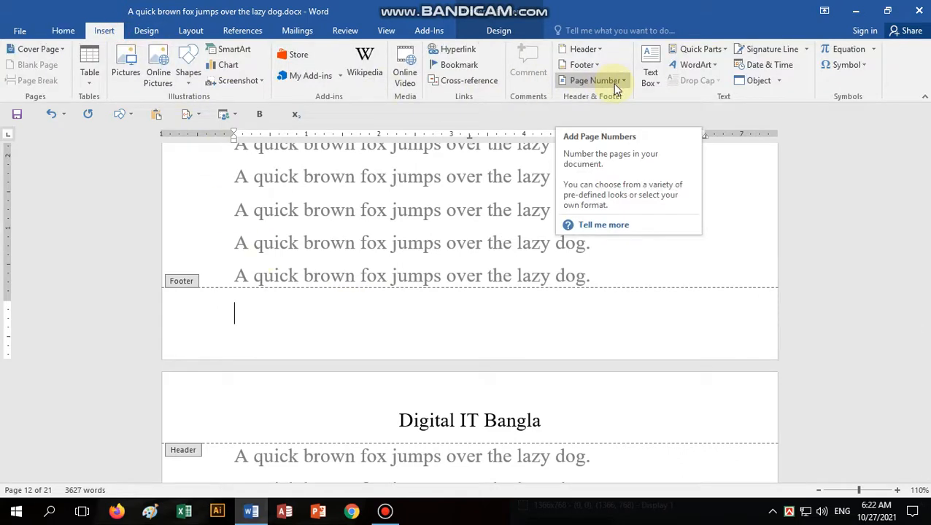
left_click(617, 86)
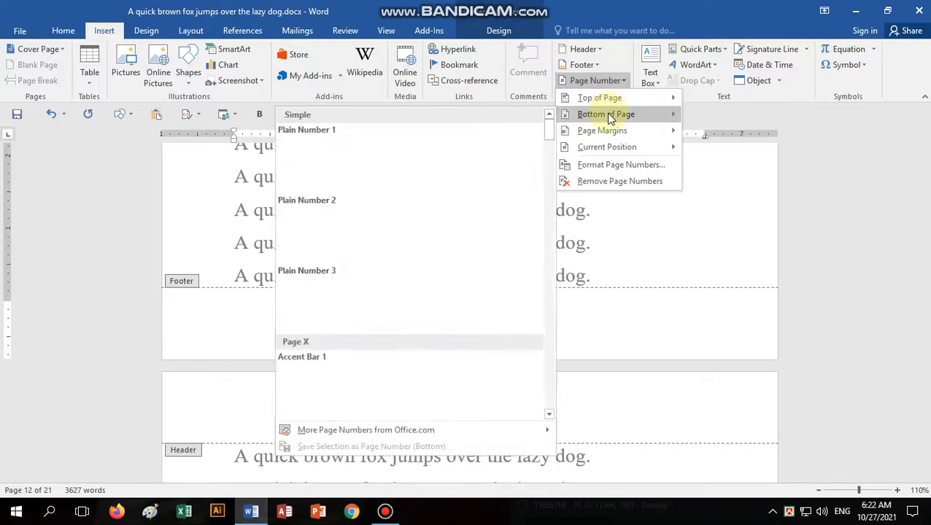
mouse_move(615, 118)
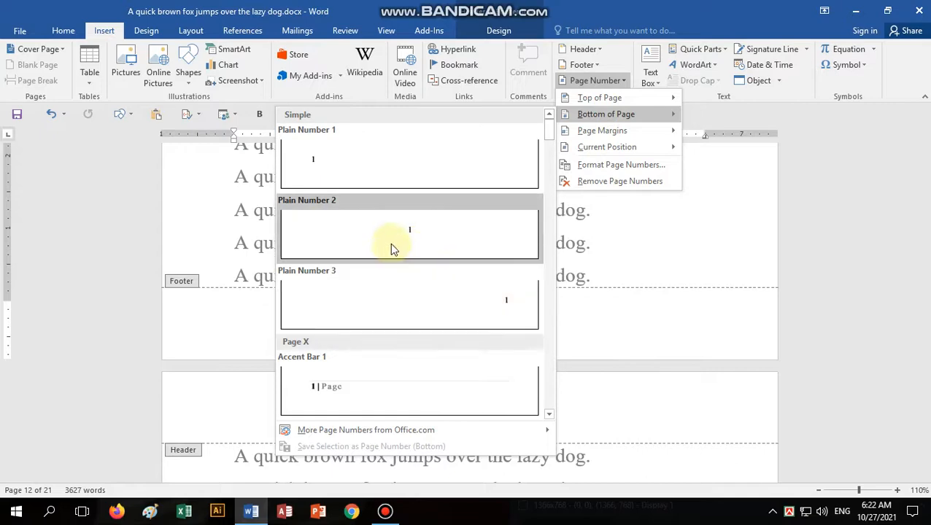
left_click(407, 235)
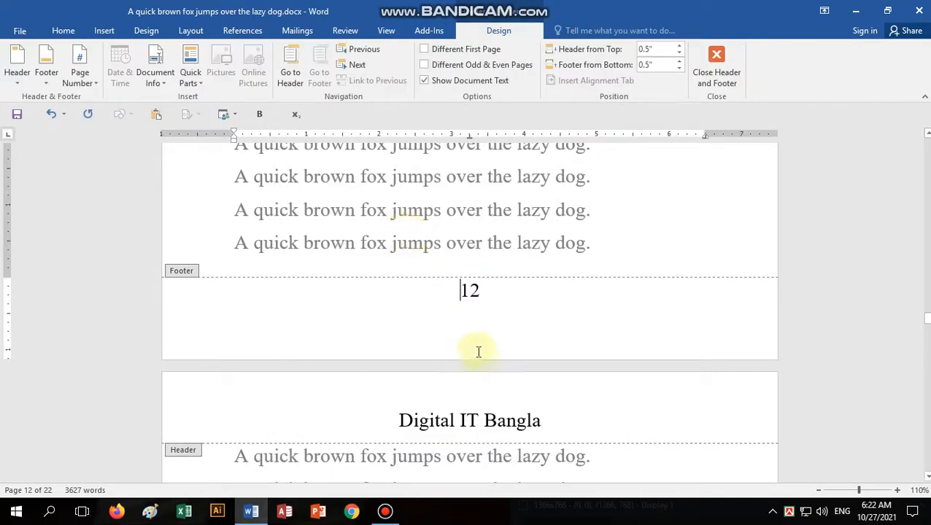
scroll(492, 327, "down", 10)
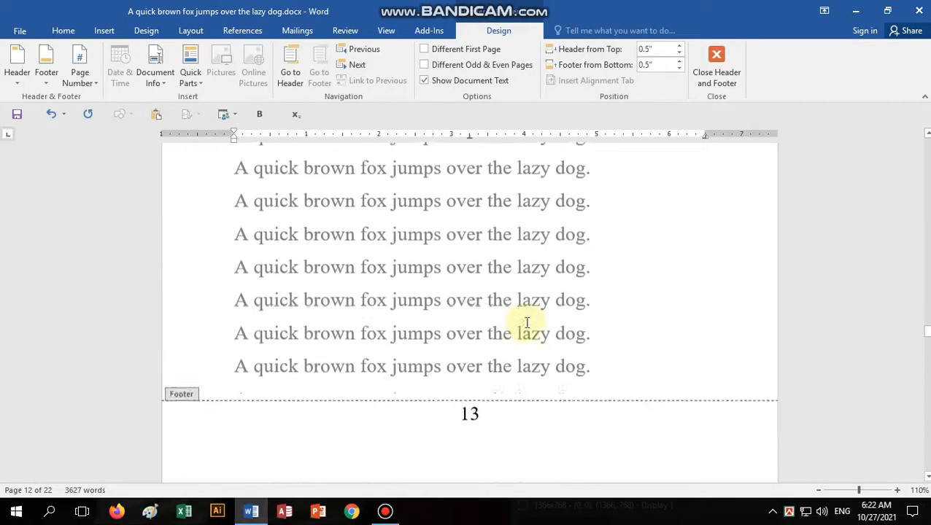
scroll(522, 326, "down", 8)
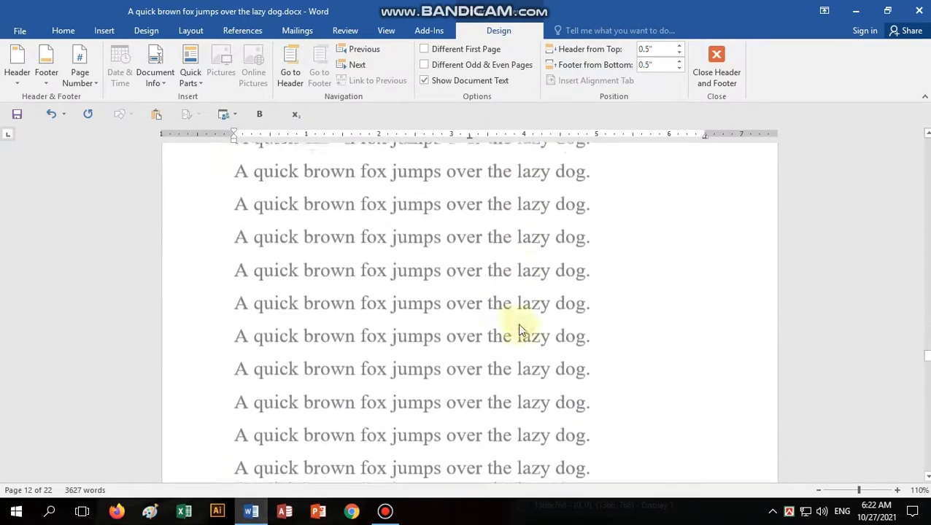
left_click(722, 81)
scroll(554, 335, "up", 6)
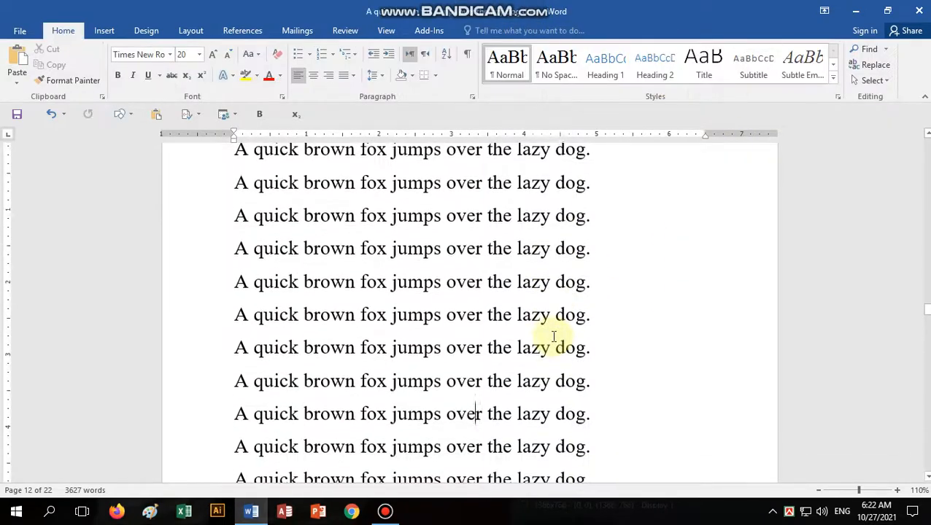
Check the header and page numbers in the print preview and return to the document.
left_click(32, 32)
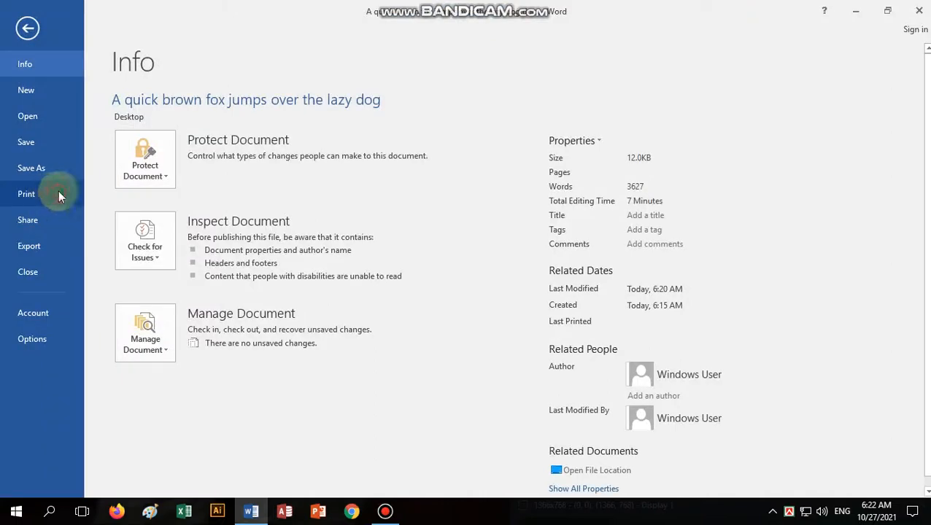
left_click(58, 195)
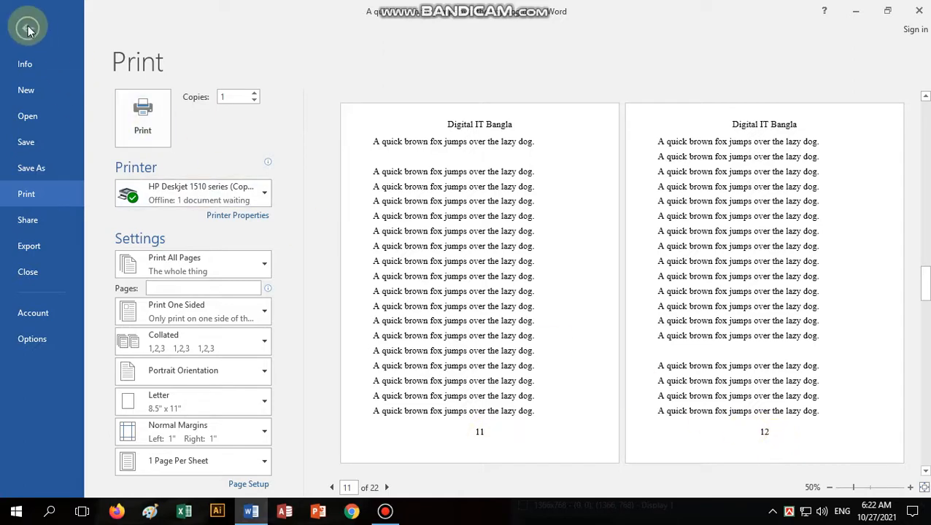
left_click(27, 29)
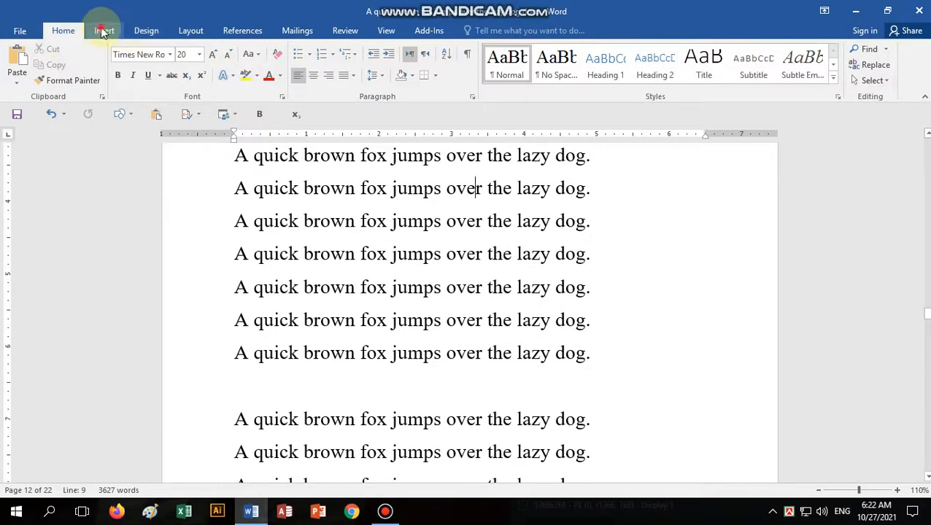
Cut the entire body text out of the document.
left_click(103, 32)
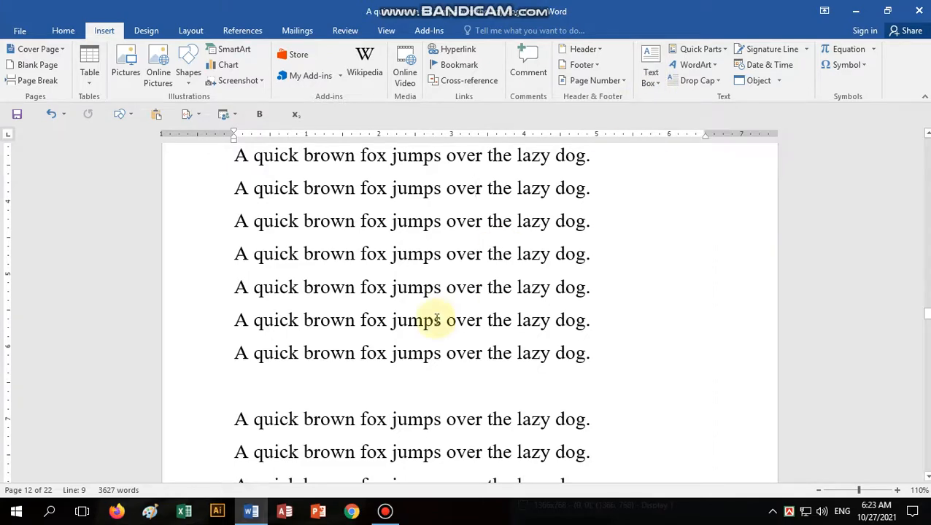
key("ctrl+a")
left_click(62, 31)
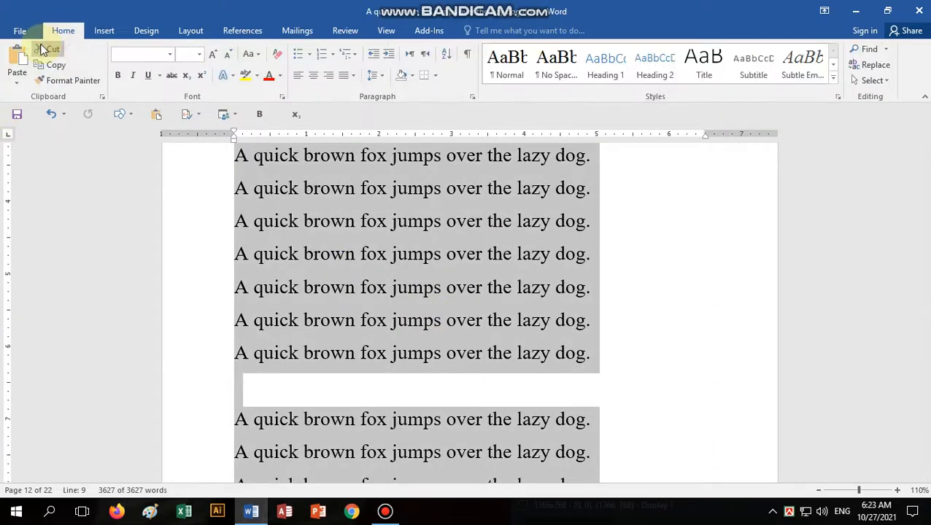
left_click(46, 48)
Insert a Banded Sidebar text box on the empty page and return the cursor to the page body.
left_click(103, 31)
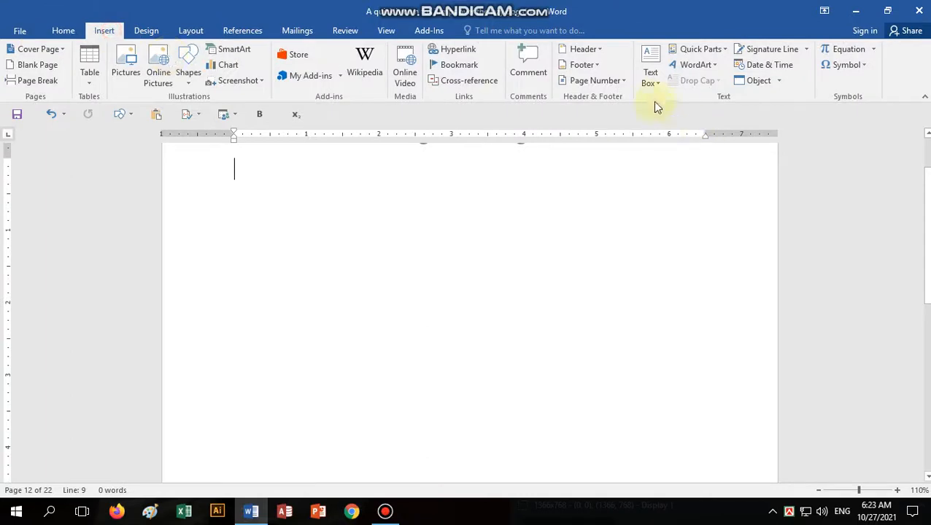
left_click(656, 83)
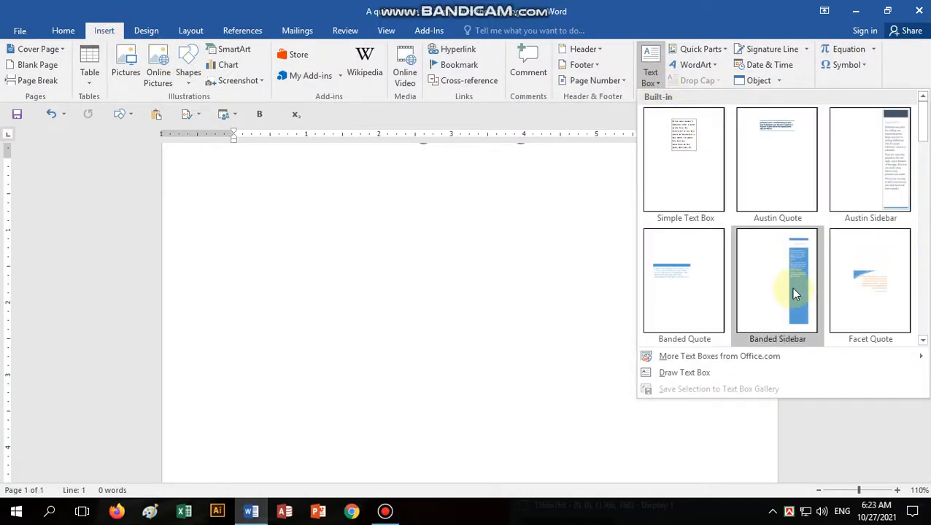
left_click(791, 287)
scroll(607, 302, "down", 3)
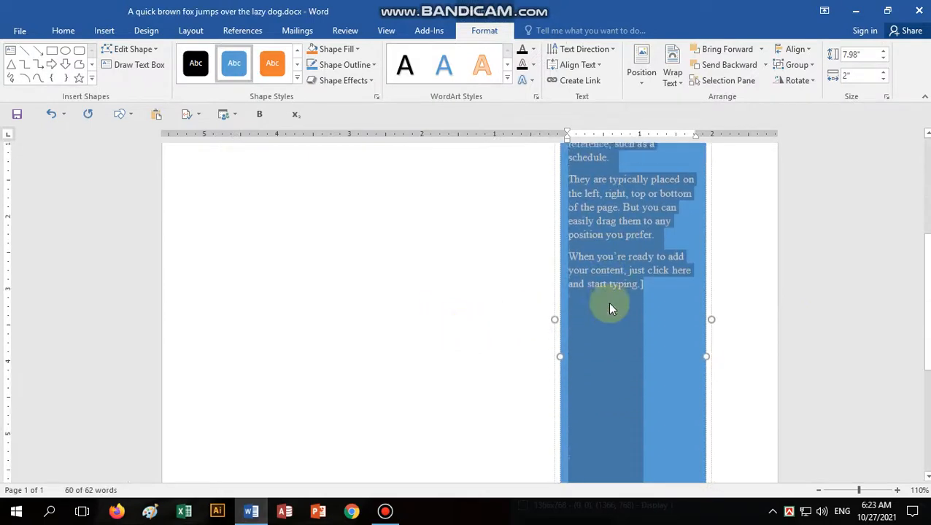
left_click(327, 256)
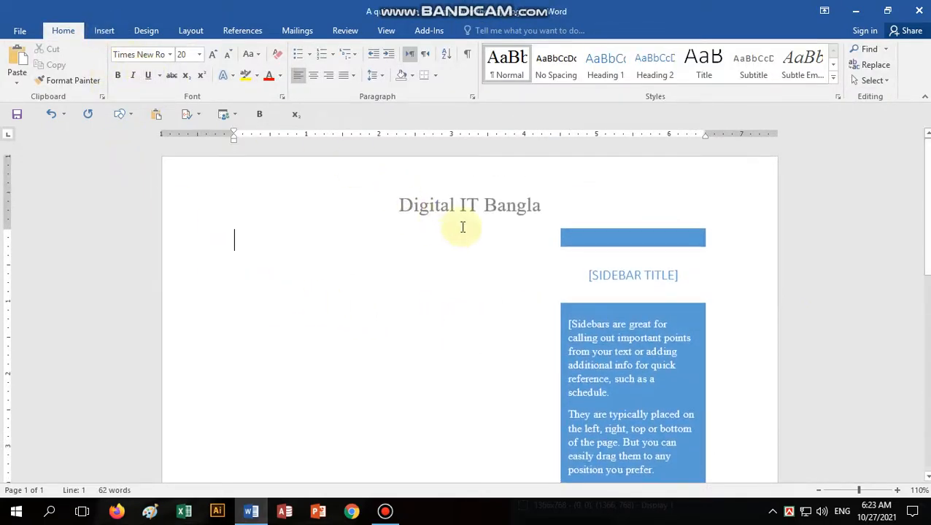
Draw a text box about 4.8" high and 4.38" wide on the empty page area beside the sidebar.
left_click(103, 30)
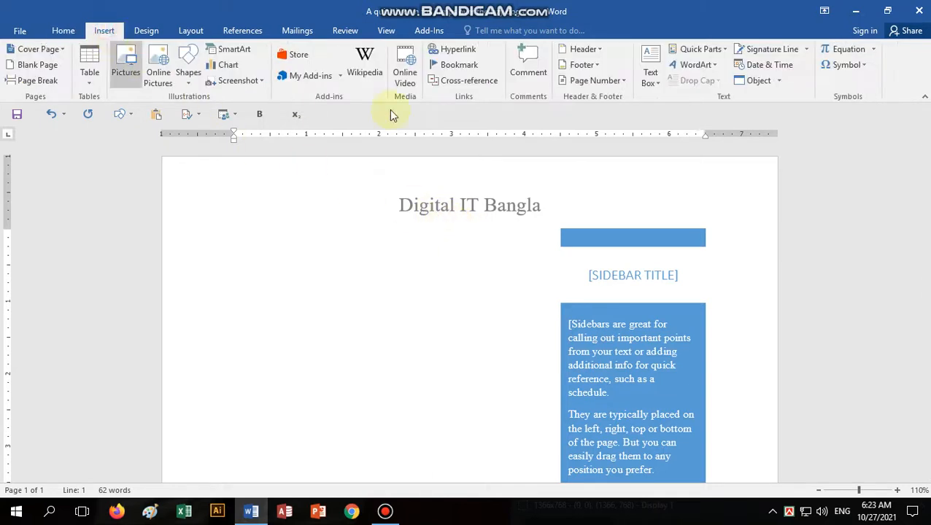
left_click(649, 79)
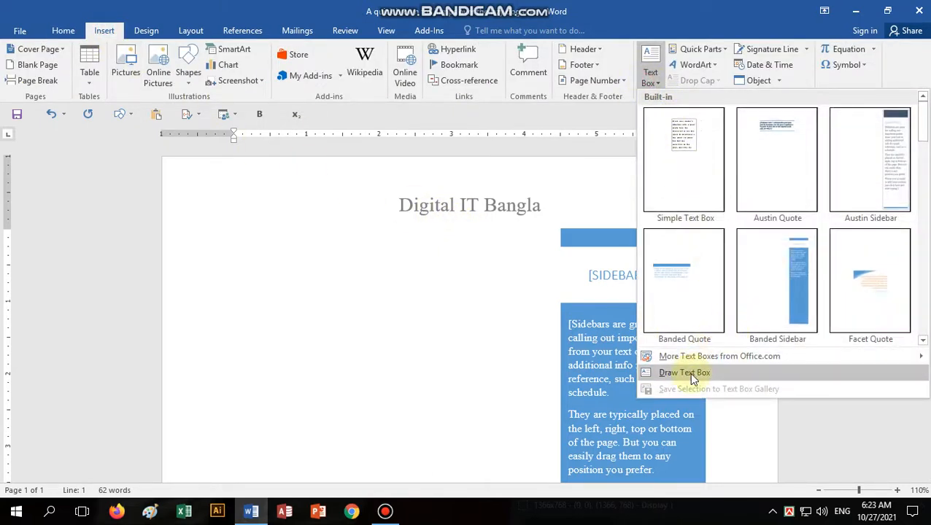
left_click(684, 372)
left_click_drag(230, 229, 548, 478)
Stretch the drawn text box downwards to a height of 9" so it ends level with the sidebar.
scroll(530, 392, "down", 3)
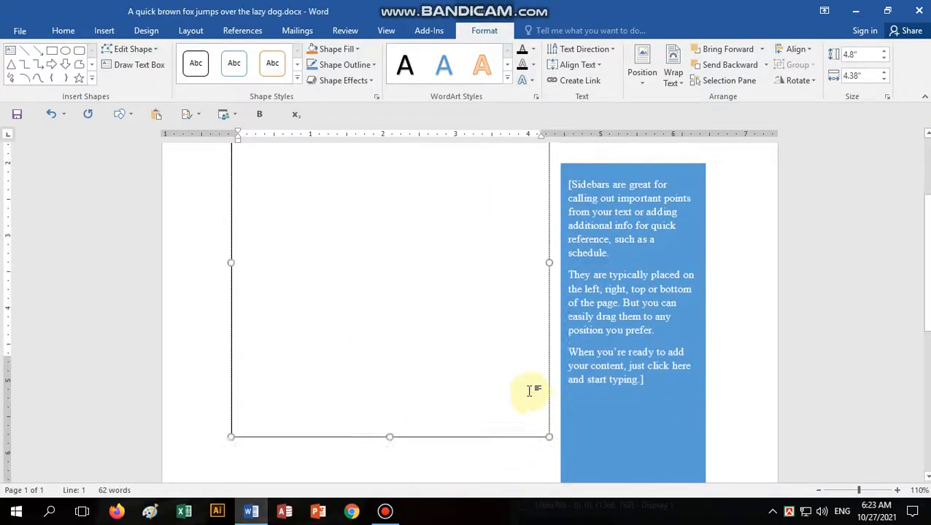
scroll(530, 391, "down", 3)
left_click_drag(389, 293, 409, 488)
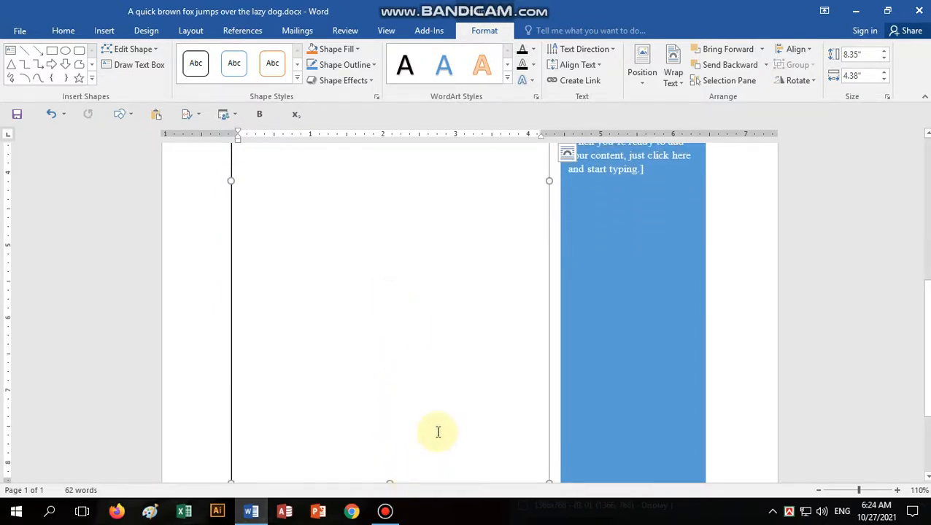
scroll(436, 429, "down", 8, "ctrl")
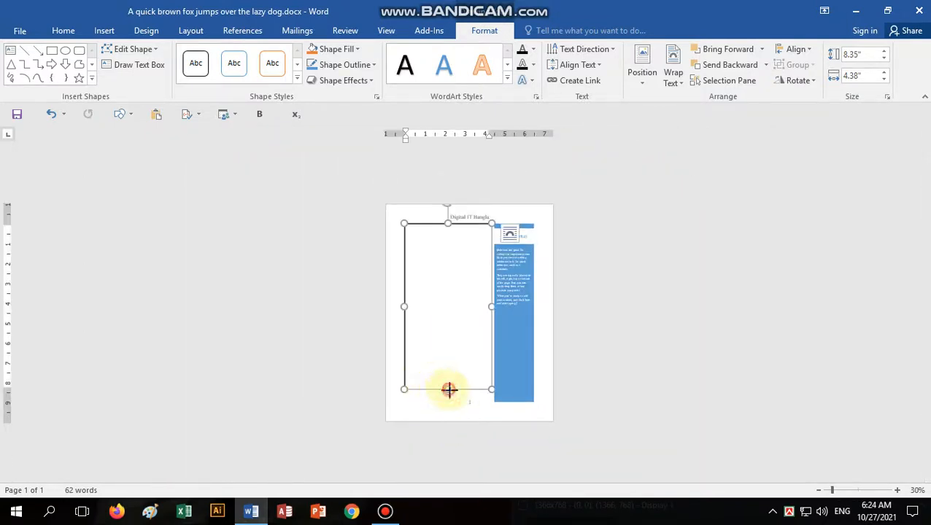
left_click_drag(449, 389, 449, 401)
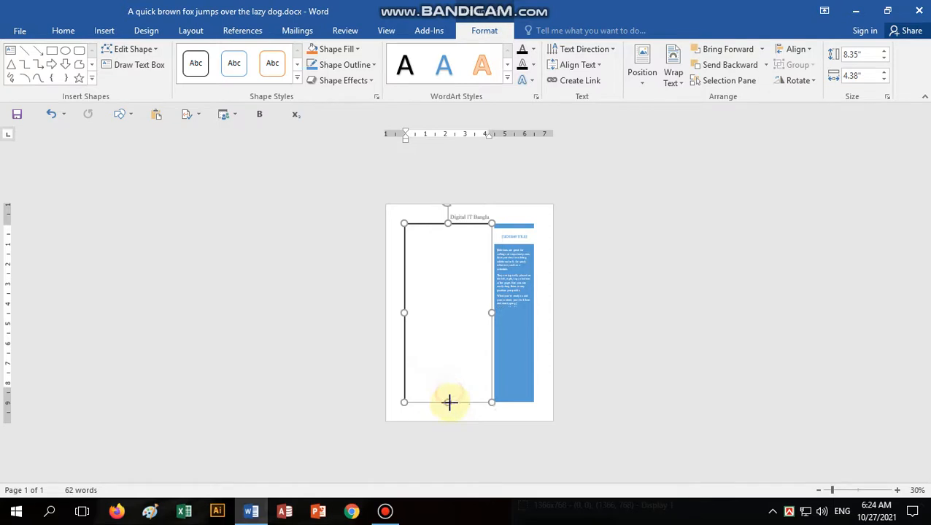
Fill the drawn text box down to its lower edge with continuous lines of the letter "w".
left_click(452, 263)
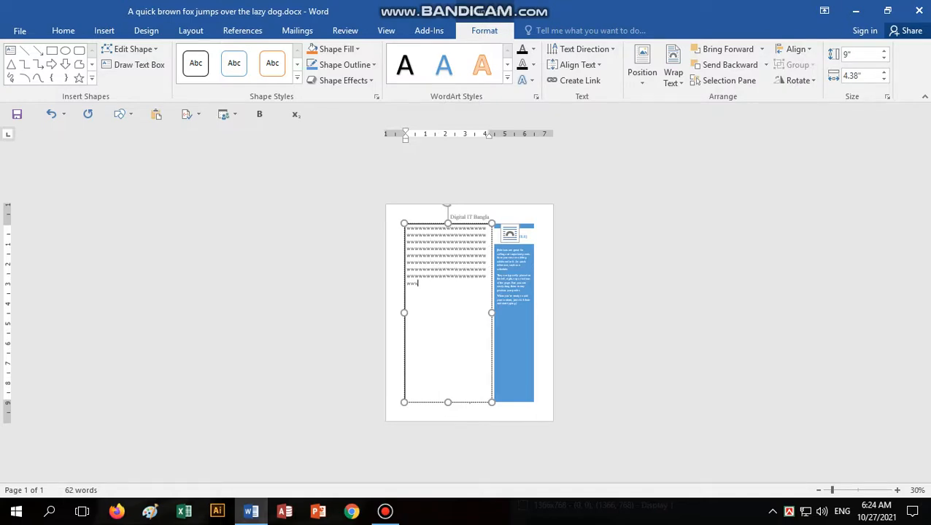
type("wwwwwww")
scroll(463, 319, "up", 7)
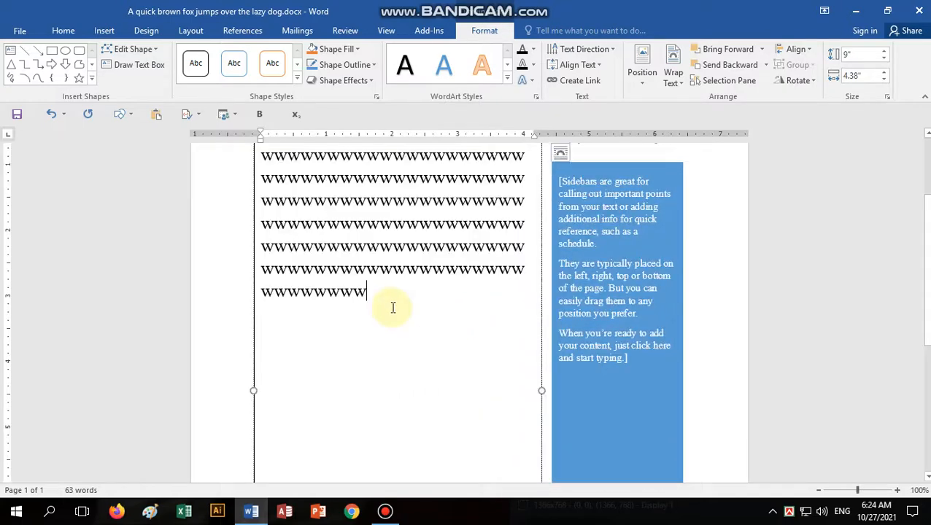
type("wwwwwwwwwwwwwwwwwwwwwwwwwwwwwwwwwwwwwwwwwwwww")
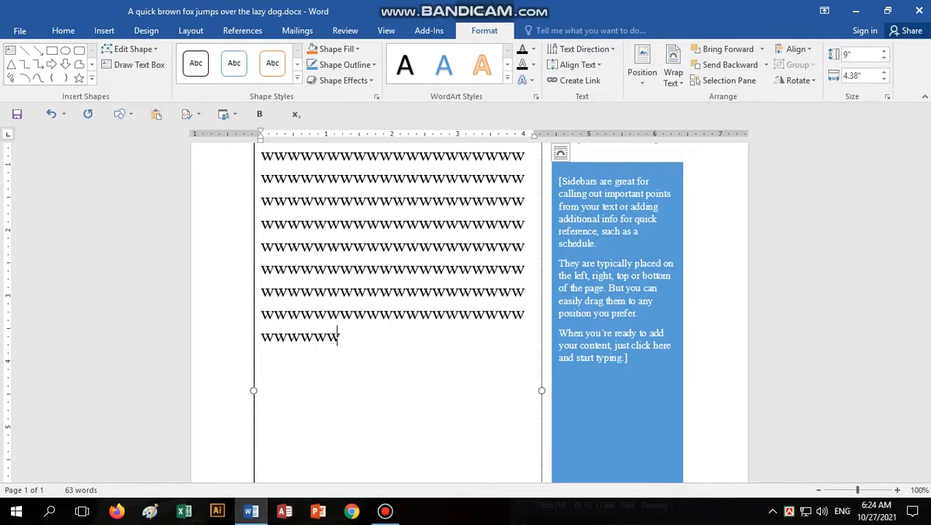
type("wwwwwwww")
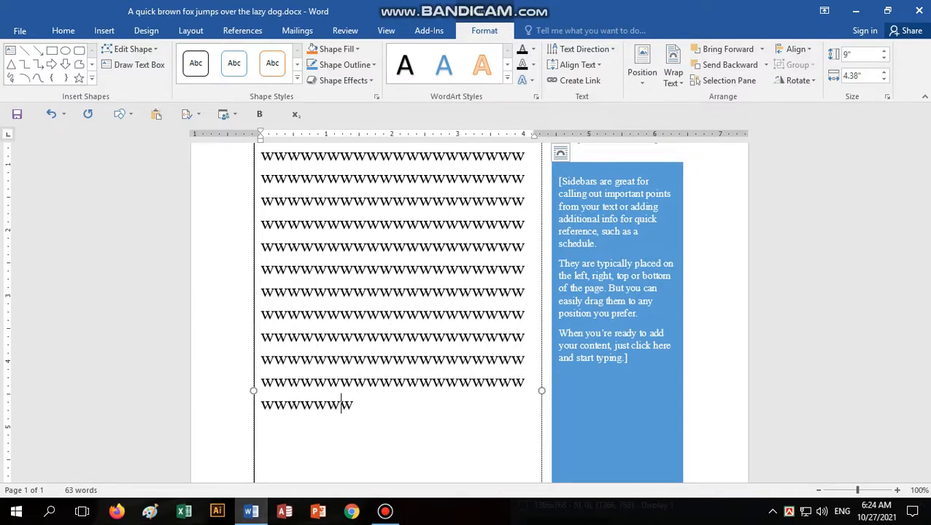
type("wwwwwwwwwwwwwwwwwwwwwwwwwwwwwwwwwwwwwwwwwwwwwwwwwwwwwwwwwwwwwwwwwwwwwwwwwwwwwwwwwwwwwwwwwwwwwwwwwwwwwwwwwwwwwwwwwwwwwwwwwwwwwwwwwwww")
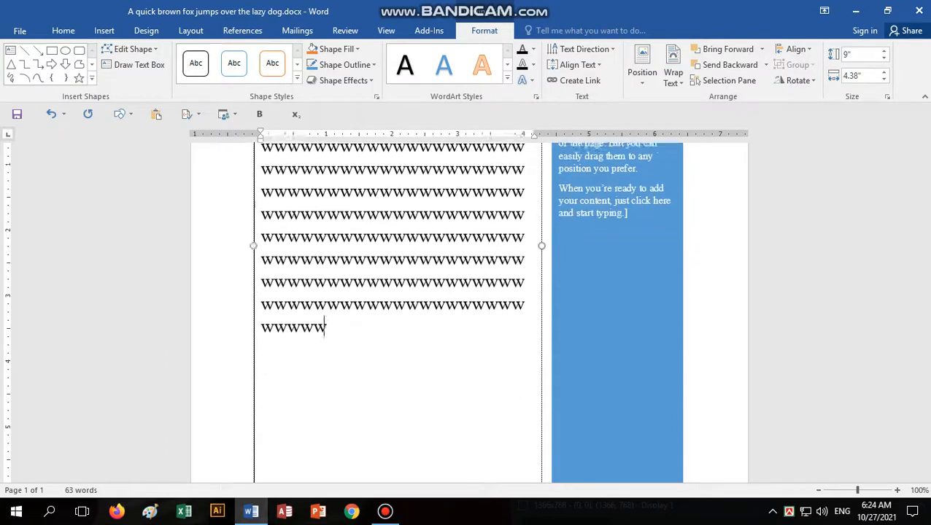
type("wwwwwwwww")
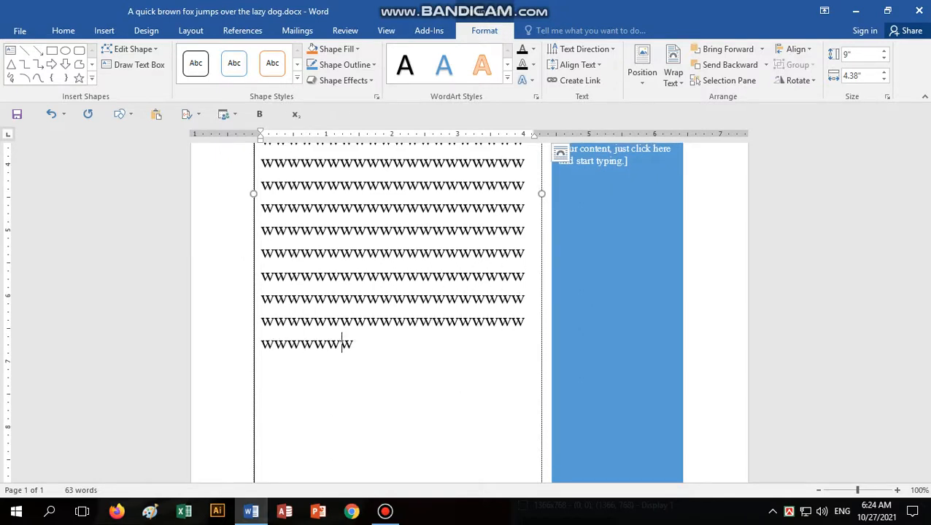
type("wwwwwwwwwwwwwwwwwwwwwwwwwwwwwwwwwwwwwwwwwwwwwwwwwwwwwwwwwwwwwwwwwwwwwwwwwwwwwwwwwwwwwwwwwwwwwwwwwwwwwwwwwwwwwwwwwwwwwwwwwwwwwwwwwwwwww")
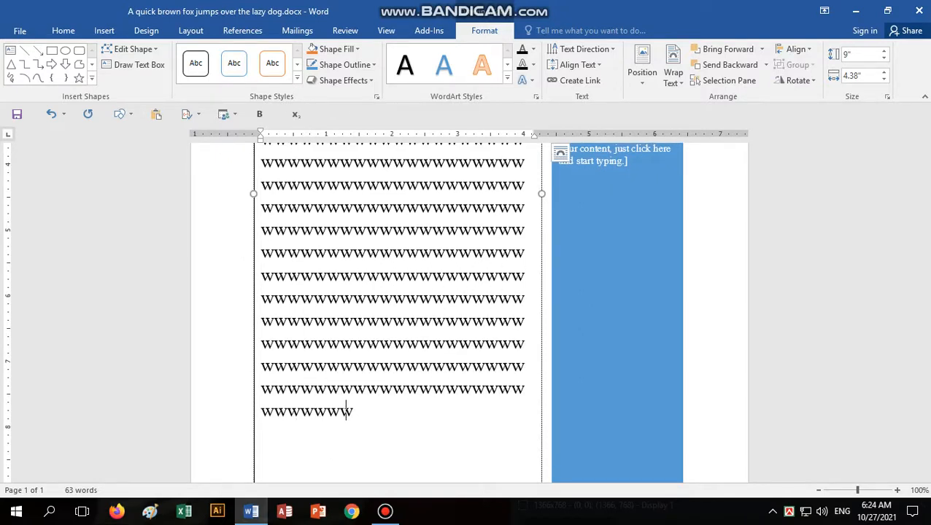
type("wwwwwwwwww")
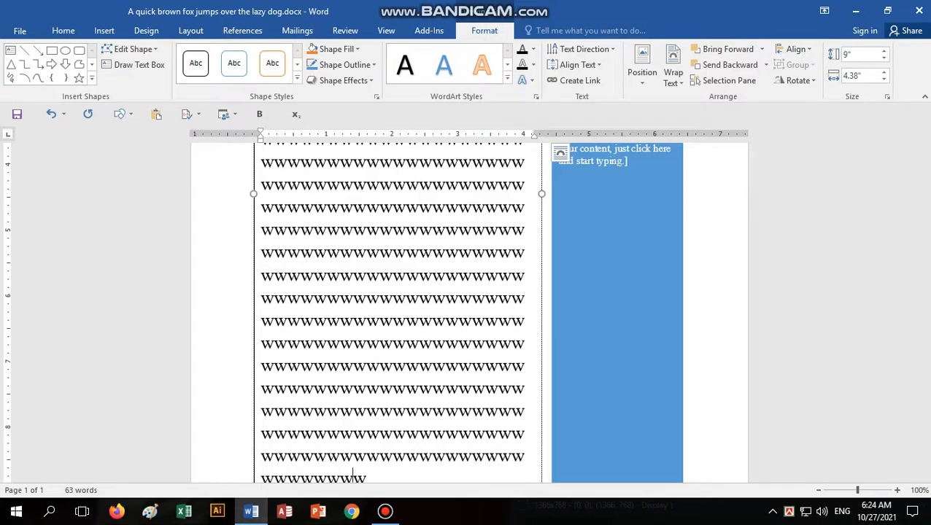
type("wwwwwwwwwwwwwwwwwwwwwwwwwwwwwwwwwwwwwwwwwwwwwwwwwwwwwwwwwwwwwwwwwwwwwwwwwwwwwwwwwwwww")
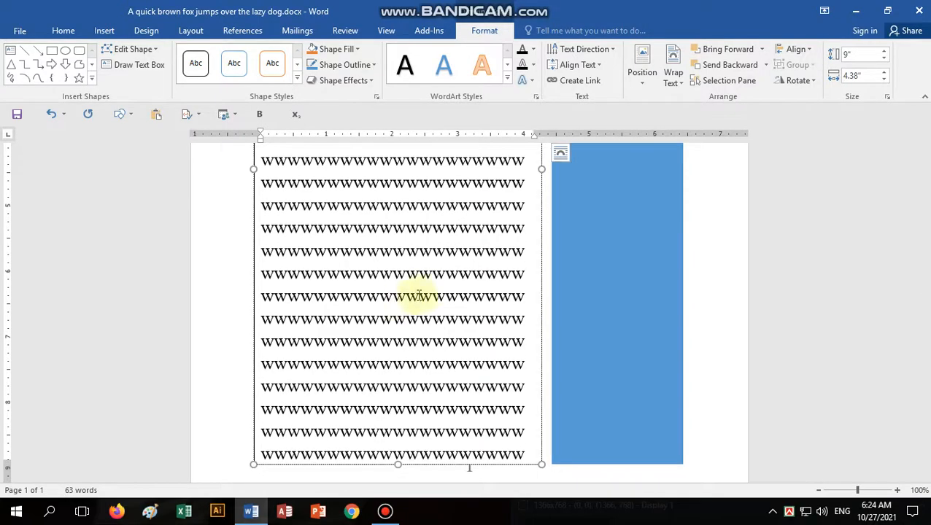
Check the filled text box and the sidebar in the print preview and return to the document.
scroll(438, 288, "down", 5)
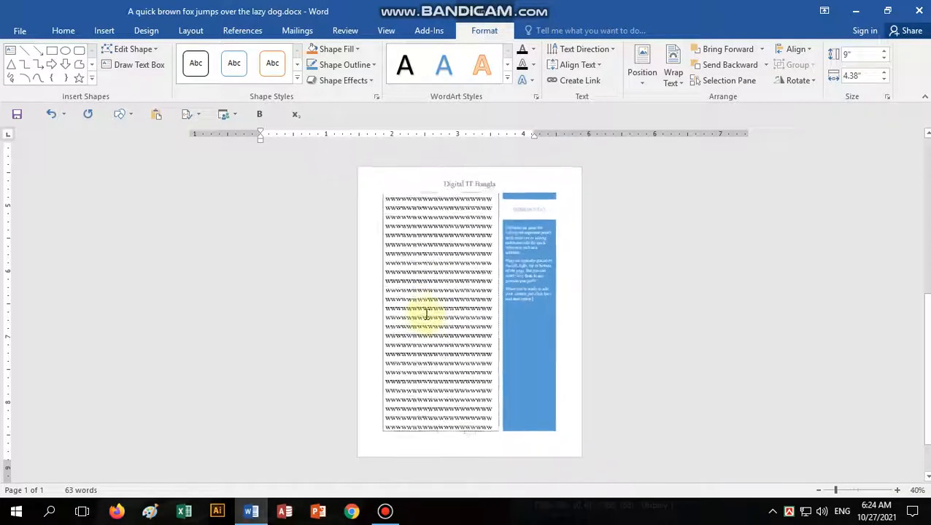
scroll(446, 288, "up", 2)
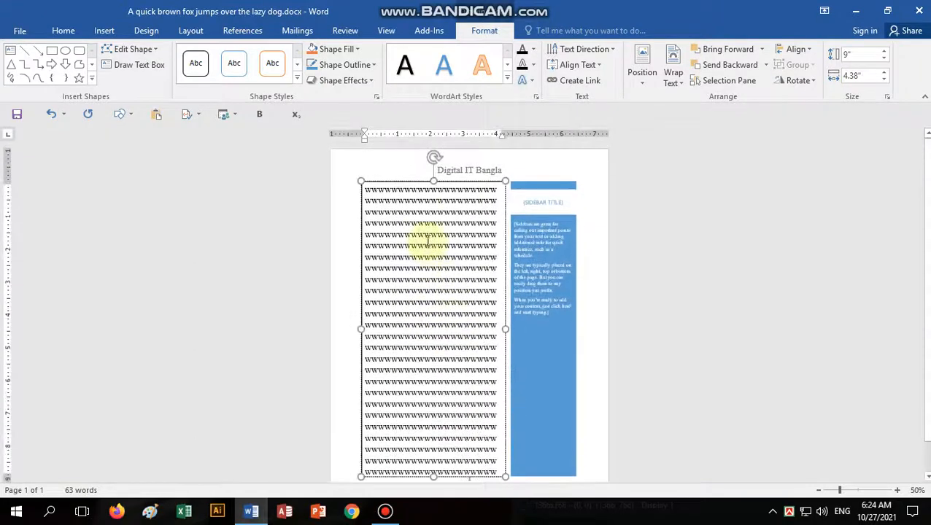
left_click(23, 30)
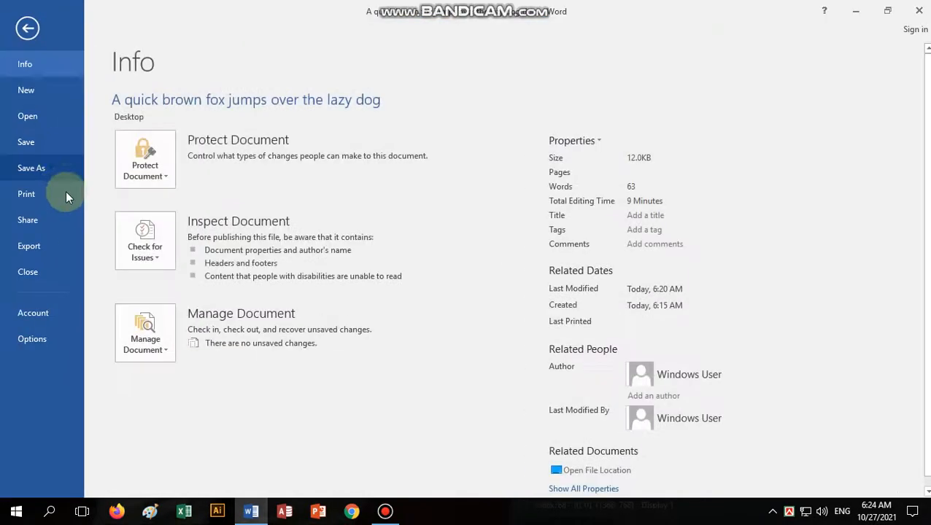
left_click(51, 197)
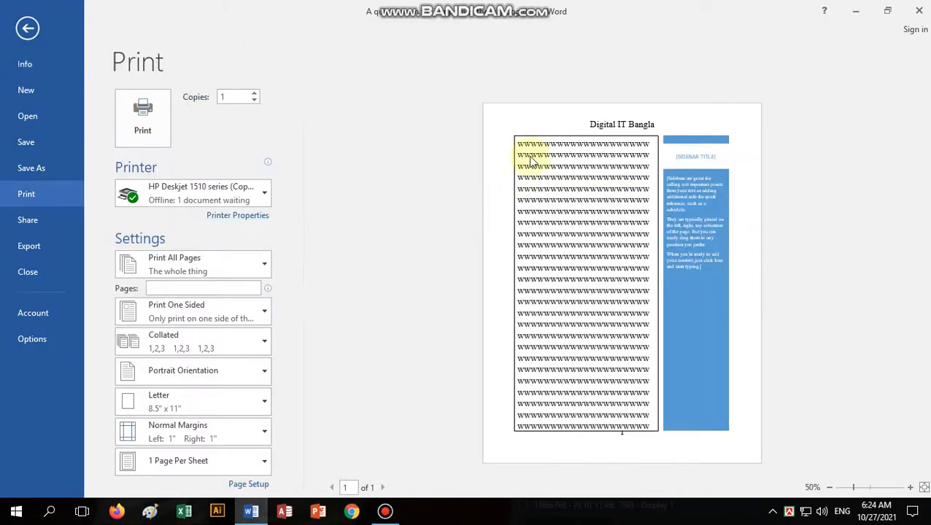
left_click(36, 35)
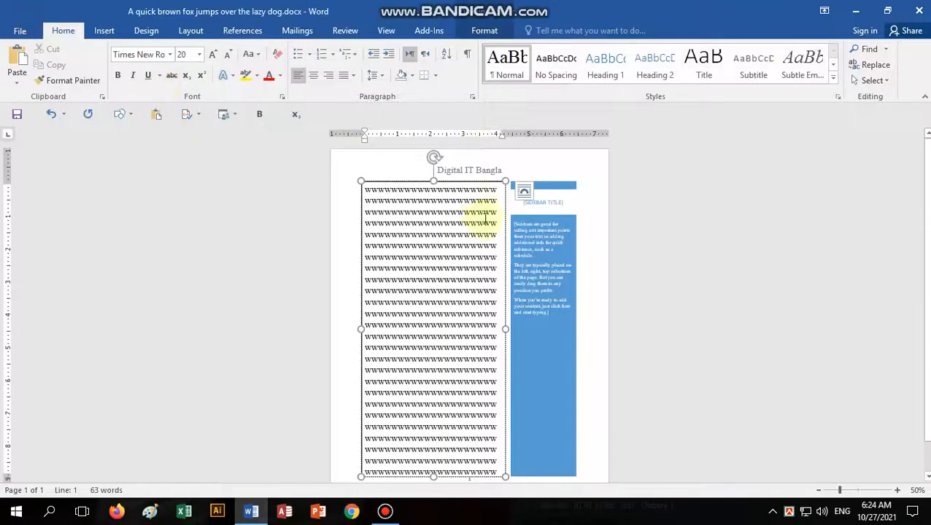
Format the drawn text box with no outline and a light green shape fill.
left_click(484, 31)
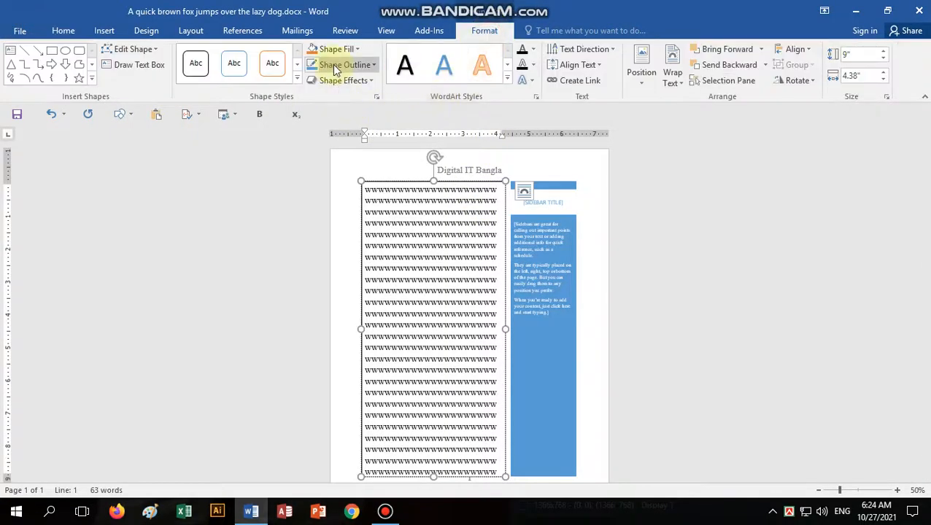
left_click(335, 65)
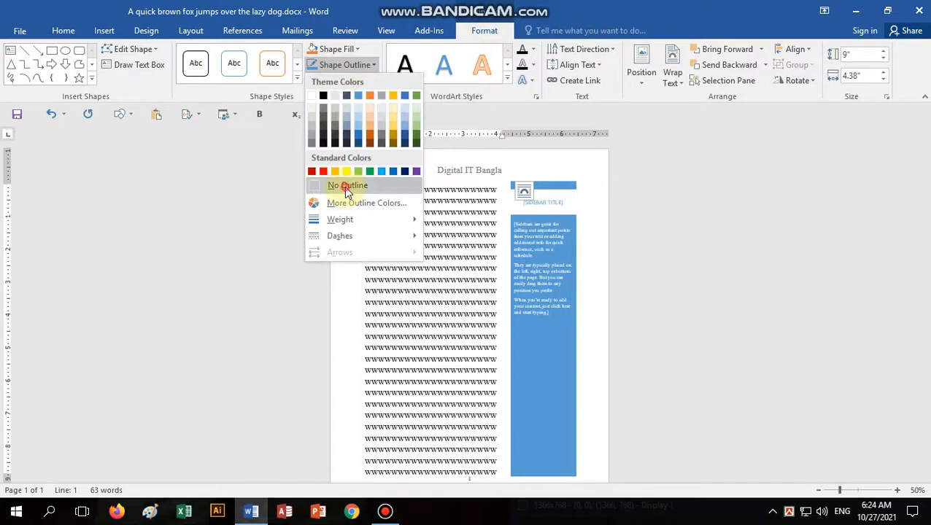
left_click(347, 187)
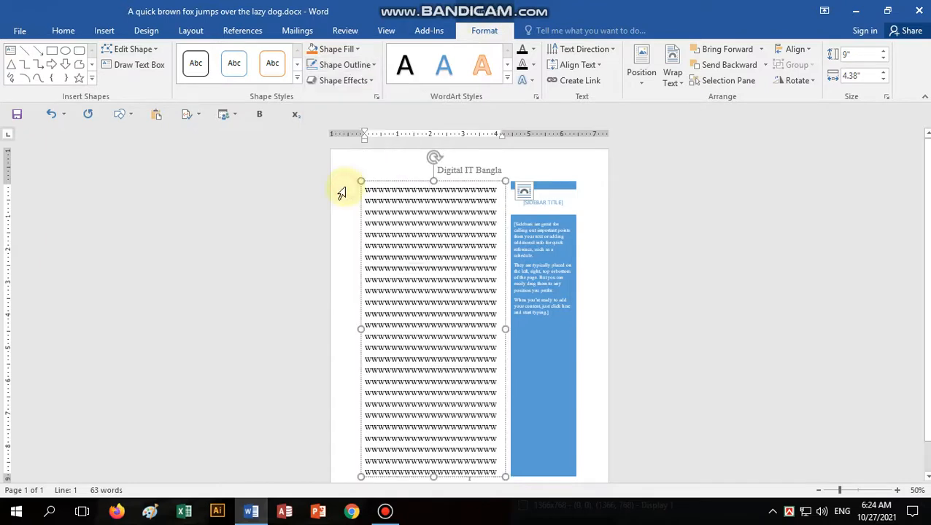
left_click(337, 52)
left_click(359, 159)
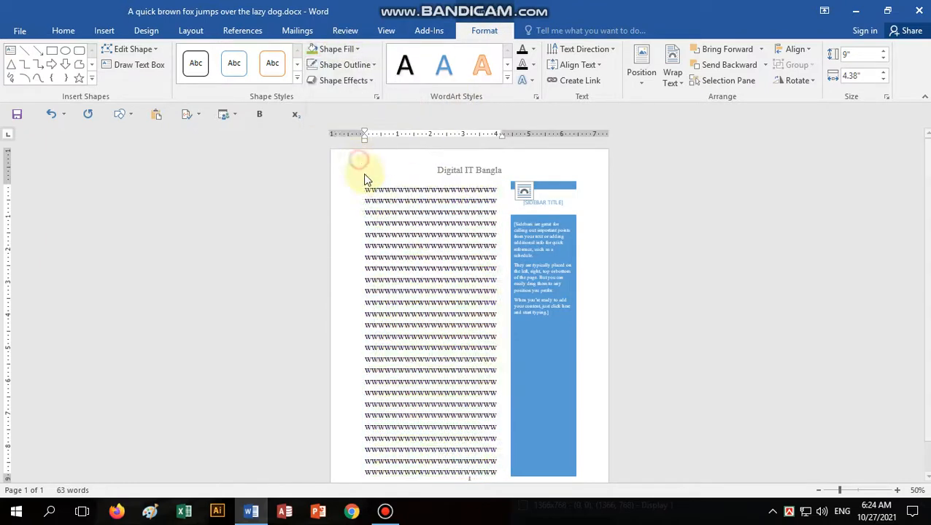
Change the shape fill of the sidebar's main text area to the standard green.
right_click(573, 370)
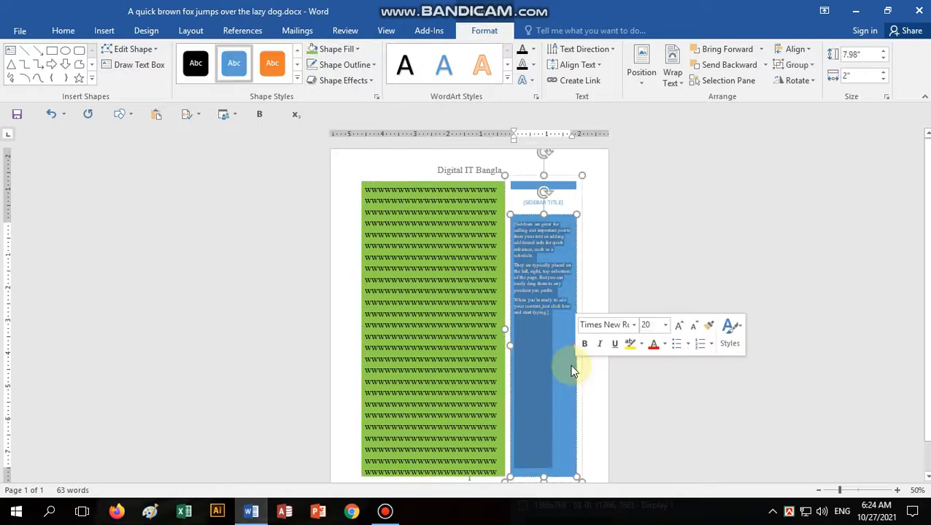
left_click(337, 49)
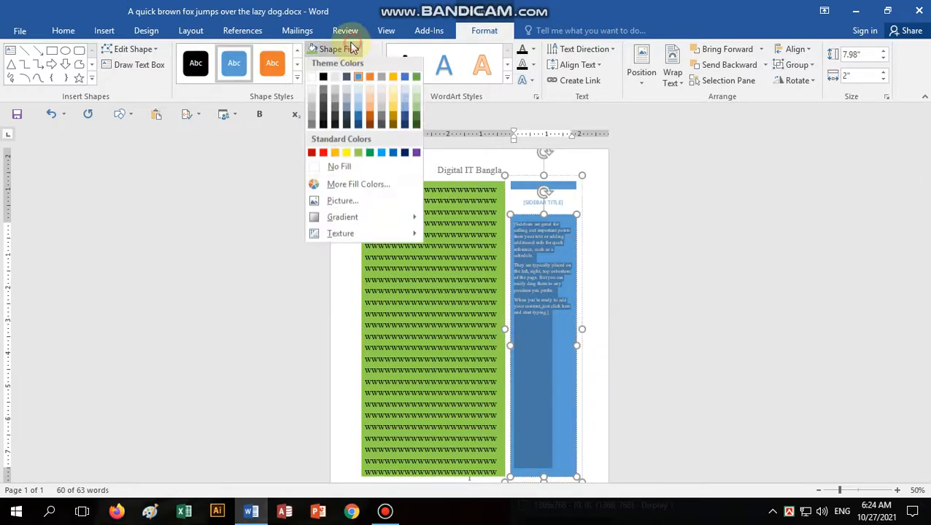
left_click(369, 156)
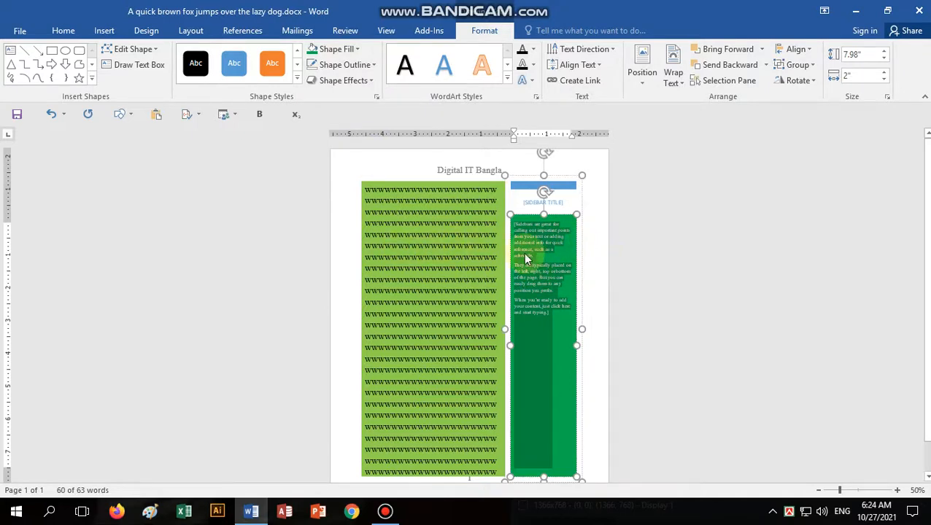
Delete the drawn light green text box and the whole sidebar from the page.
left_click(394, 185)
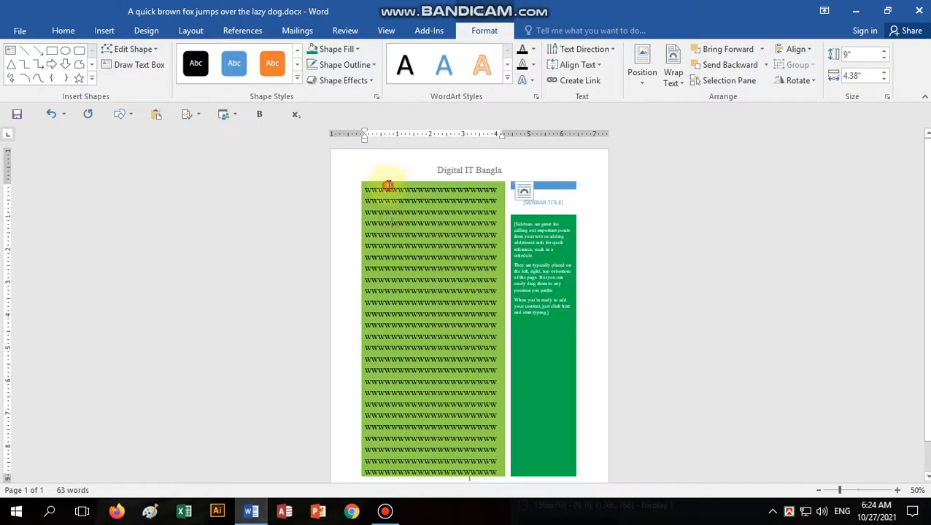
left_click(412, 216)
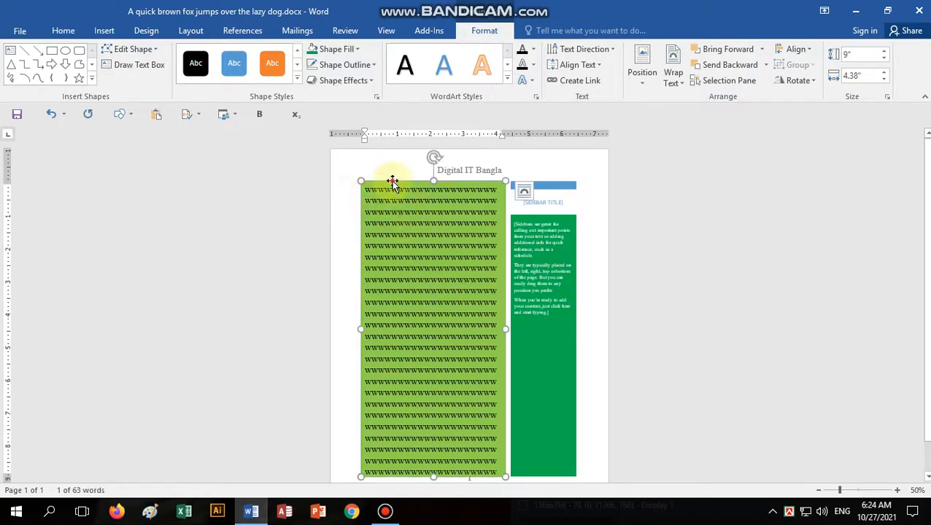
key("Delete")
left_click(517, 189)
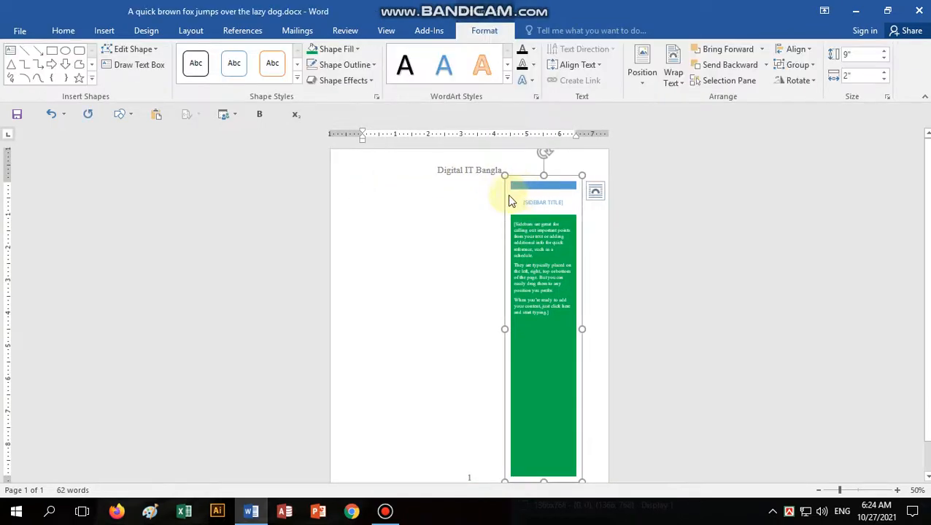
key("Delete")
Delete the "Digital IT Bangla" header text and the footer page number, and leave header and footer editing.
double_click(477, 174)
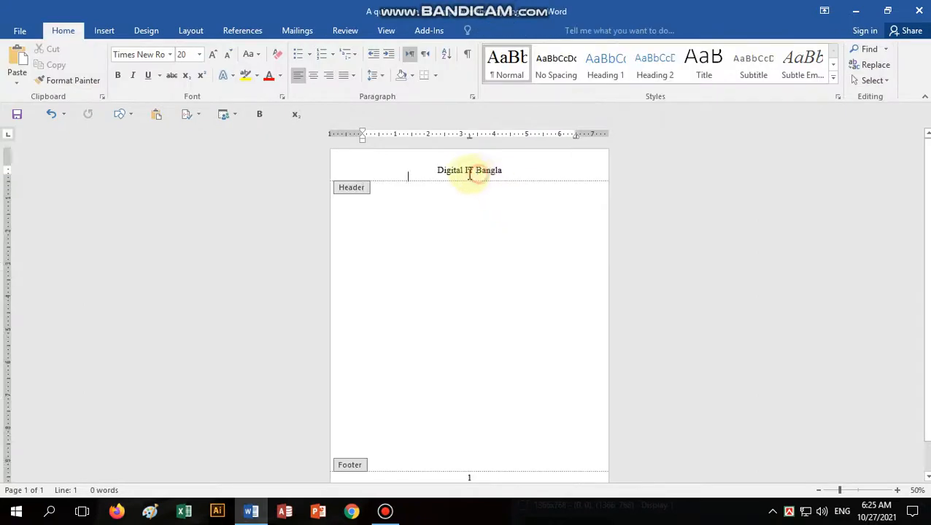
left_click(426, 170)
left_click(636, 170, "shift")
key("Delete")
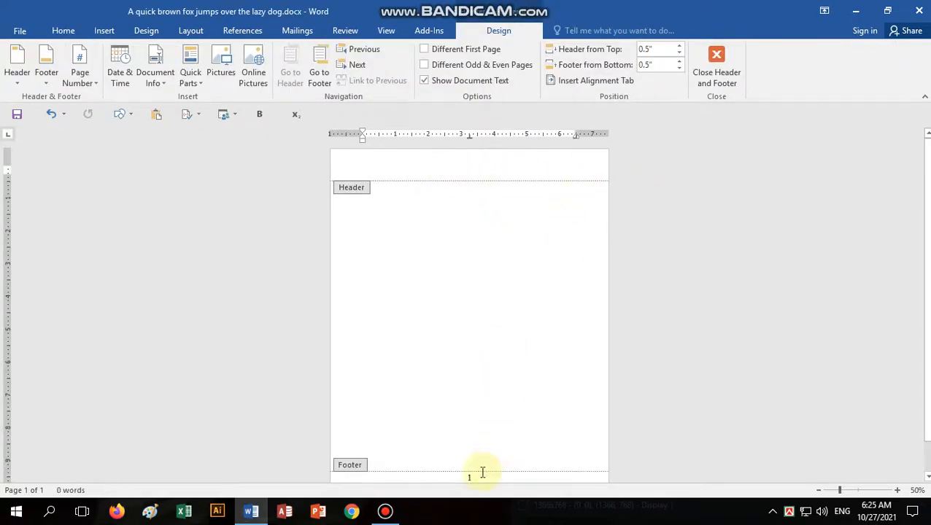
left_click(482, 477)
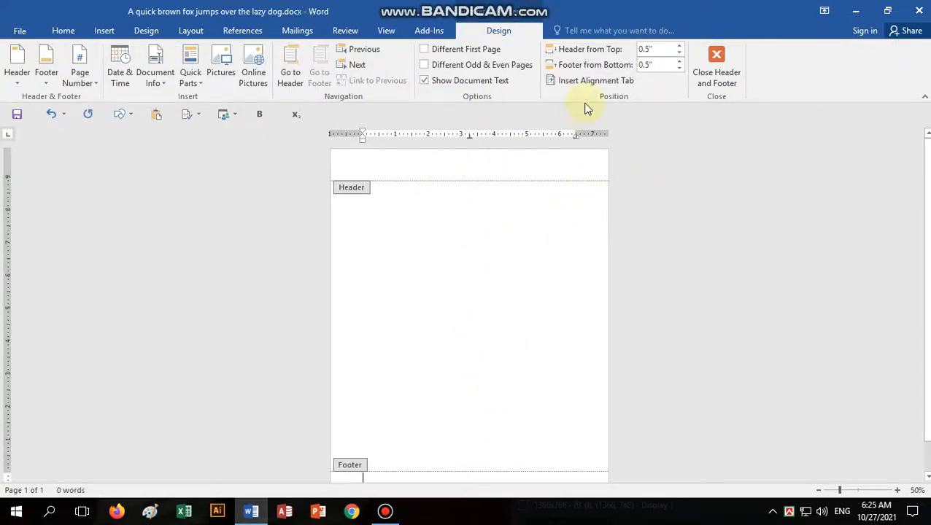
left_click(717, 67)
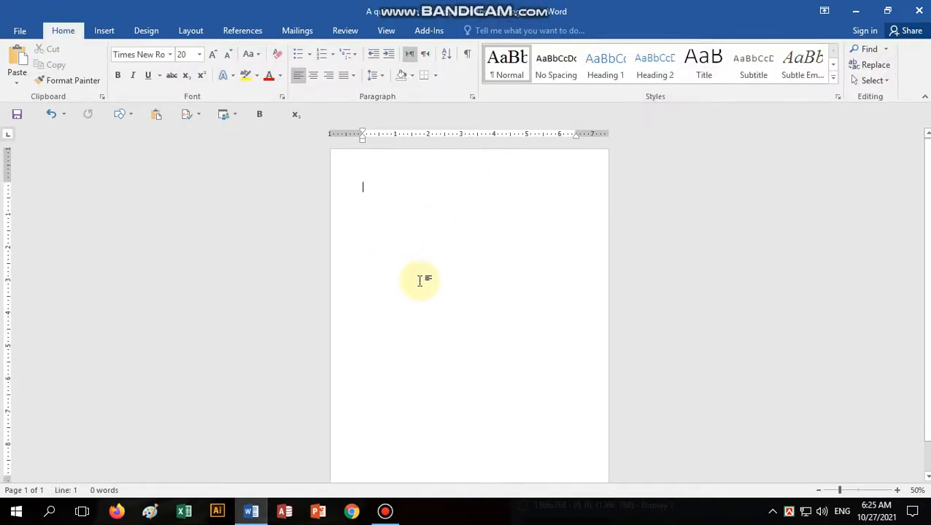
scroll(419, 281, "up", 8)
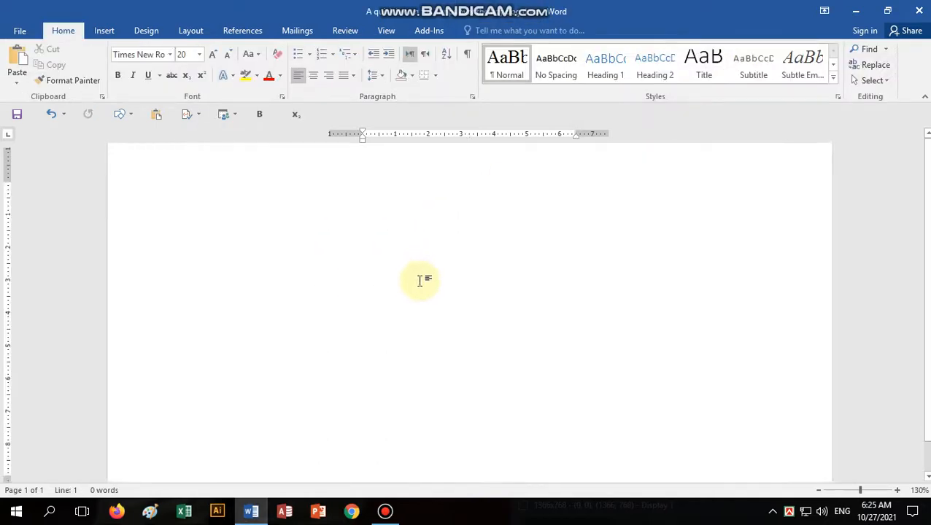
Draw a text box about 2.74 by 1.57 inches and enter the lines Name, ID, Course, Duration and Signature.
left_click(107, 34)
left_click(659, 84)
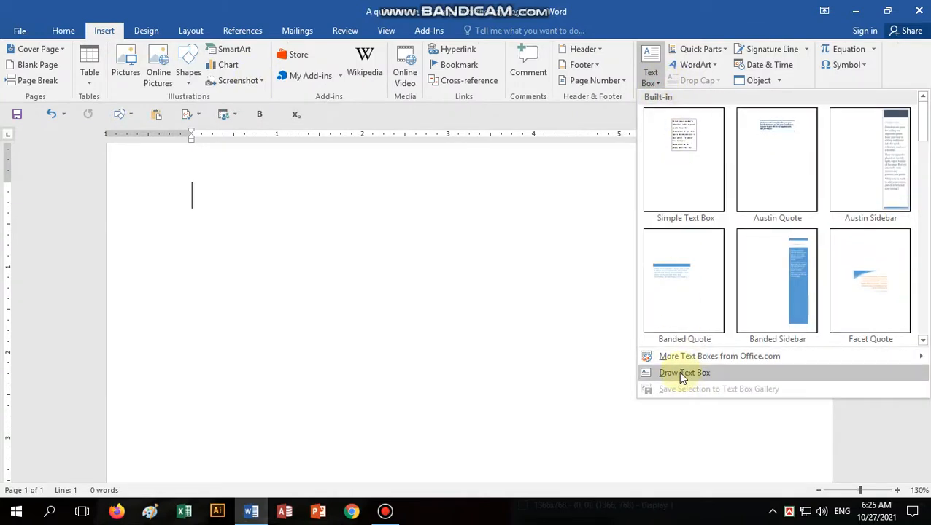
left_click(684, 373)
mouse_move(285, 213)
left_mouse_down()
mouse_move(486, 310)
mouse_move(519, 347)
left_mouse_up()
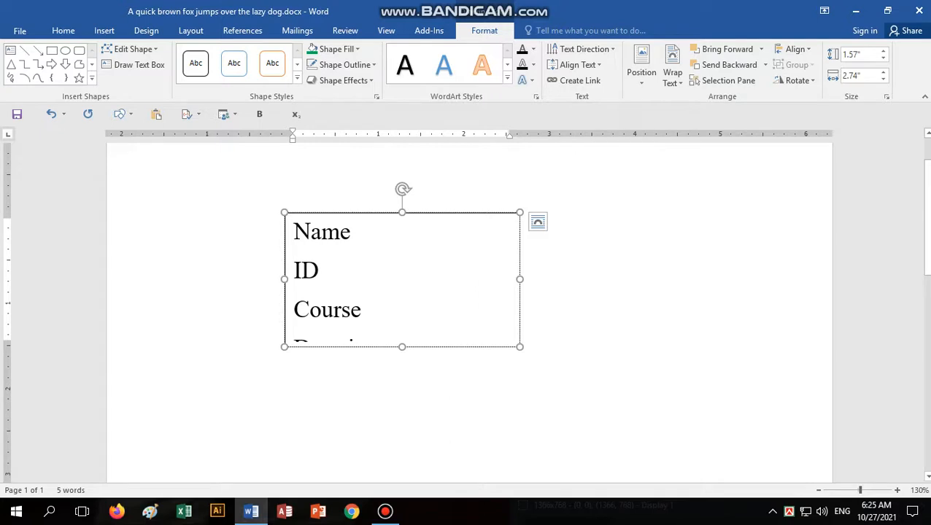
Format all text in the text box with 0 pt spacing after, single line spacing and font size 18.
key("ctrl+a")
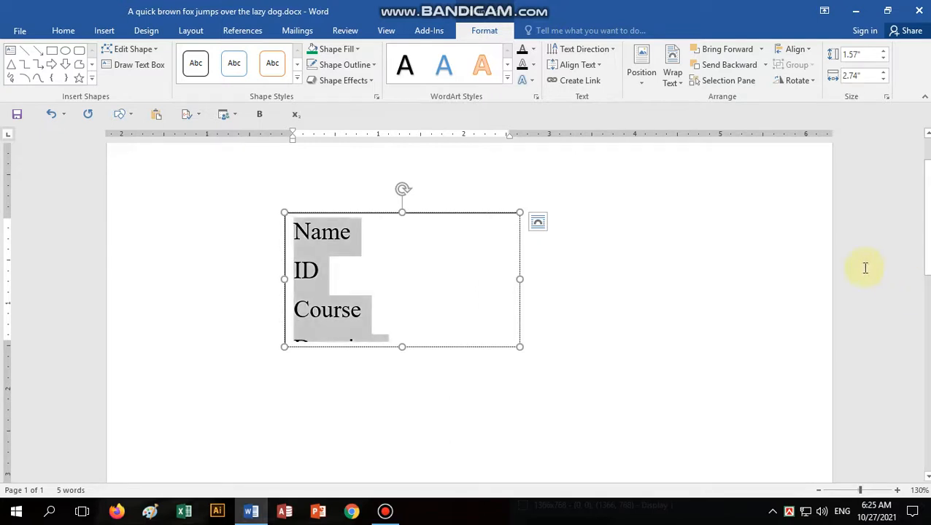
left_click(66, 34)
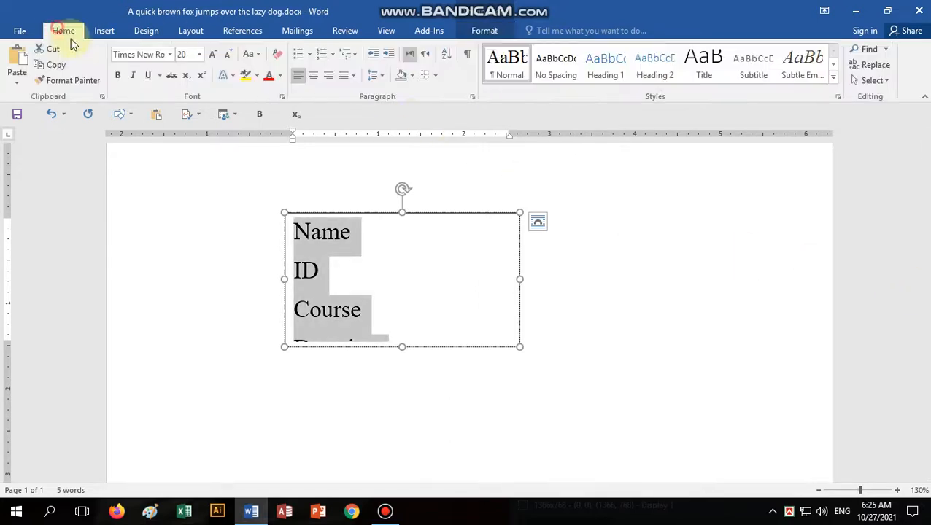
left_click(374, 75)
left_click(426, 193)
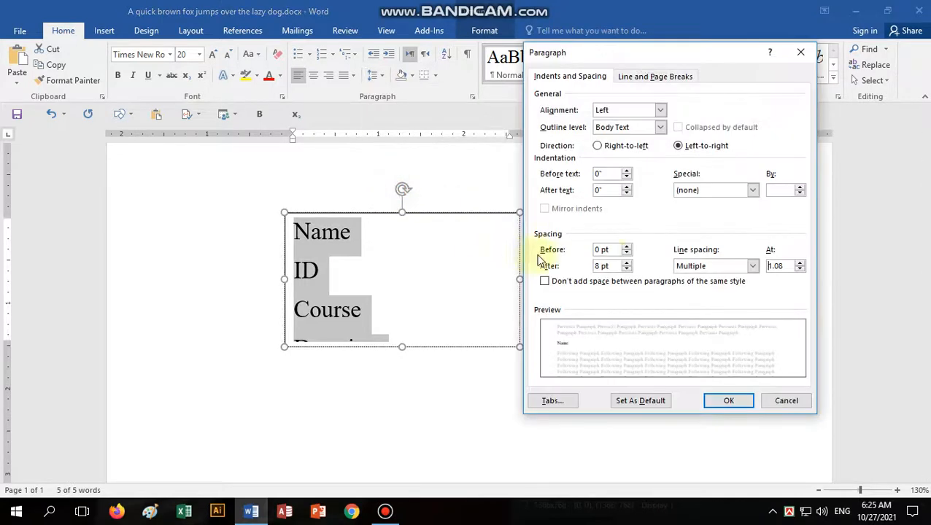
left_click(626, 269)
left_click(626, 269)
left_click(728, 266)
left_click(689, 279)
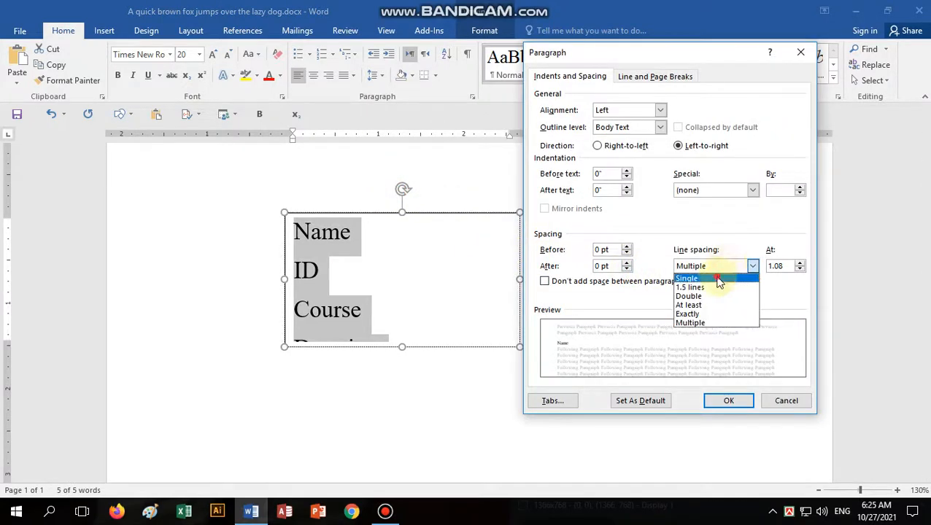
left_click(728, 400)
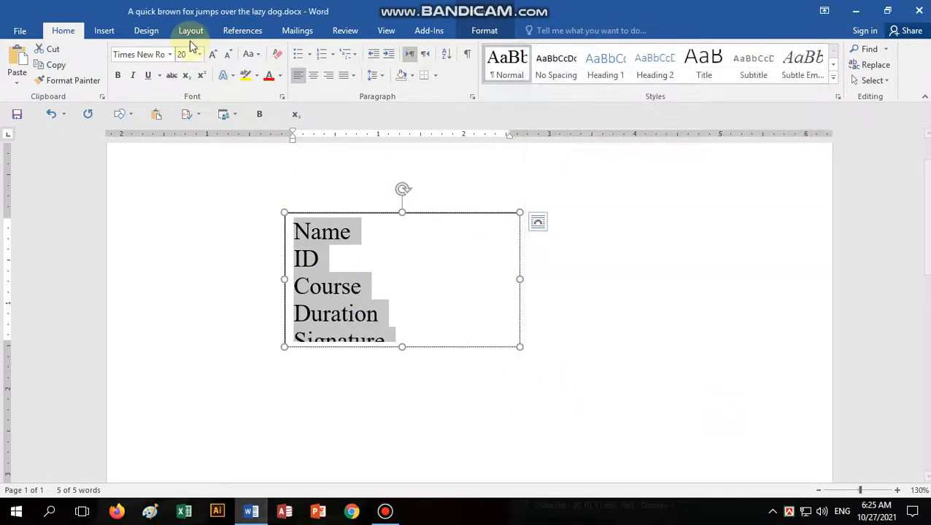
left_click(227, 54)
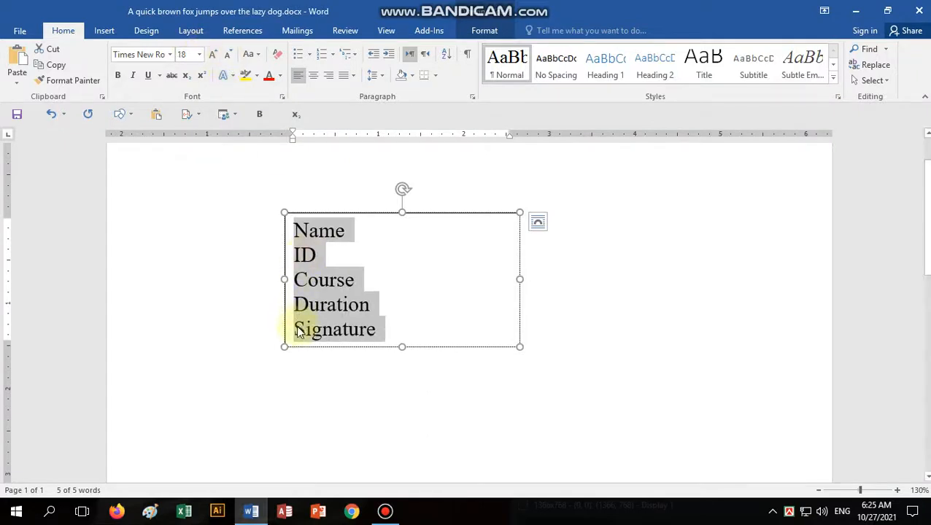
Indent the Signature line with three tabs so it sits at the right side of the text box.
left_click(428, 339)
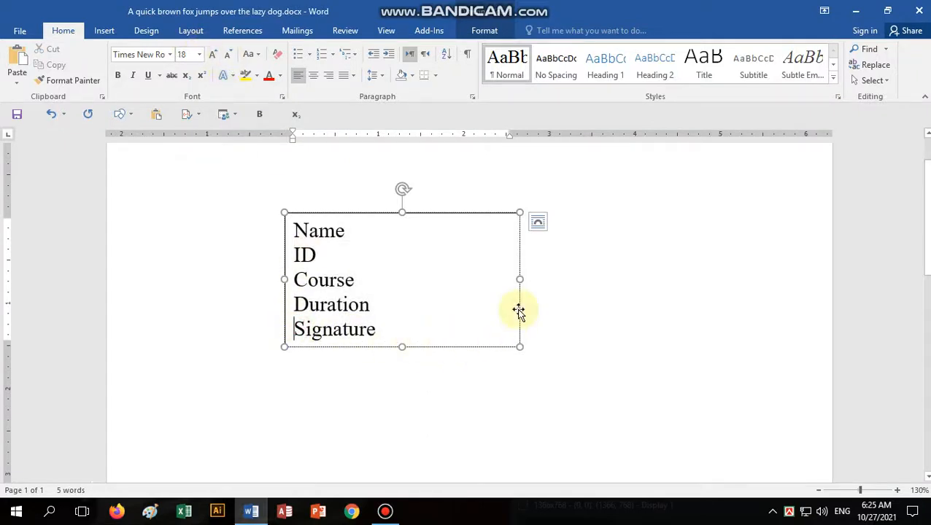
key("Tab")
key("Tab")
key("Tab")
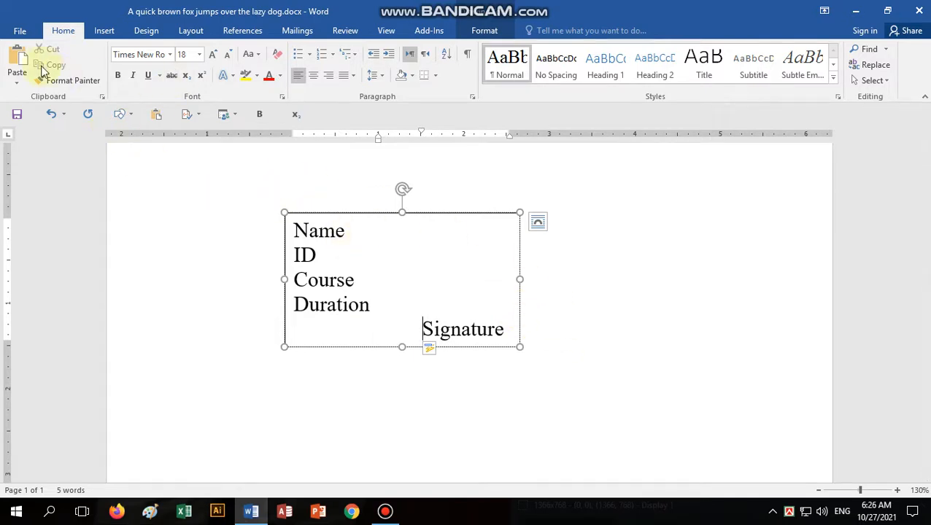
Draw a horizontal line about 0.97 inches long just above the word Signature and apply the black line style.
left_click(102, 30)
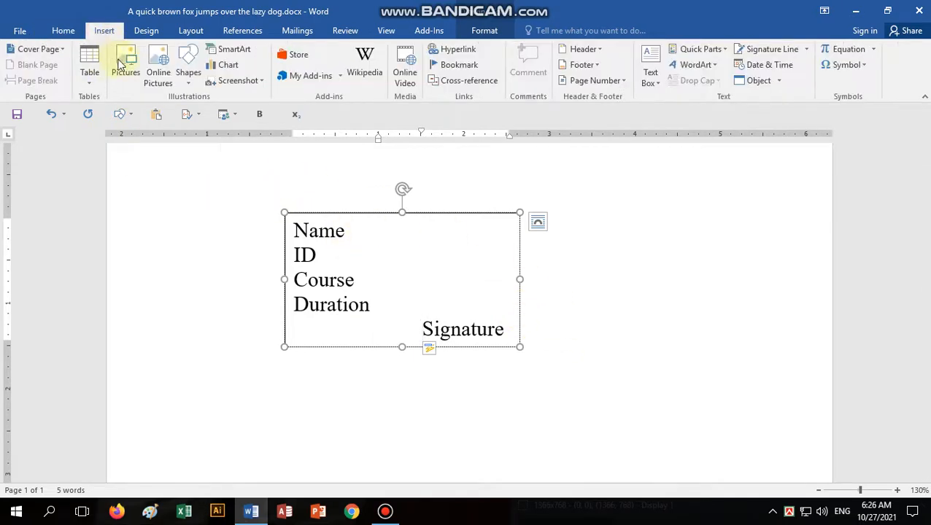
left_click(187, 67)
left_click(199, 113)
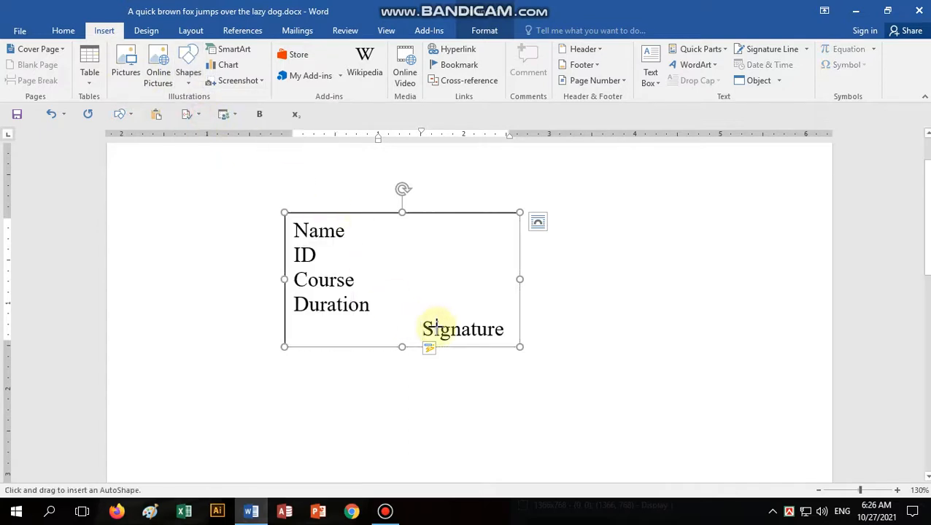
left_click_drag(429, 314, 510, 314)
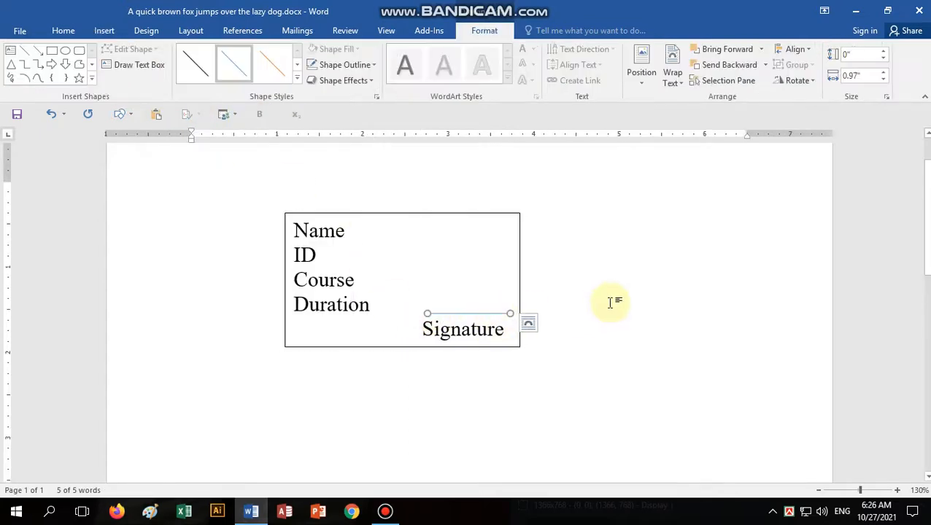
key("Down")
key("Down")
key("Down")
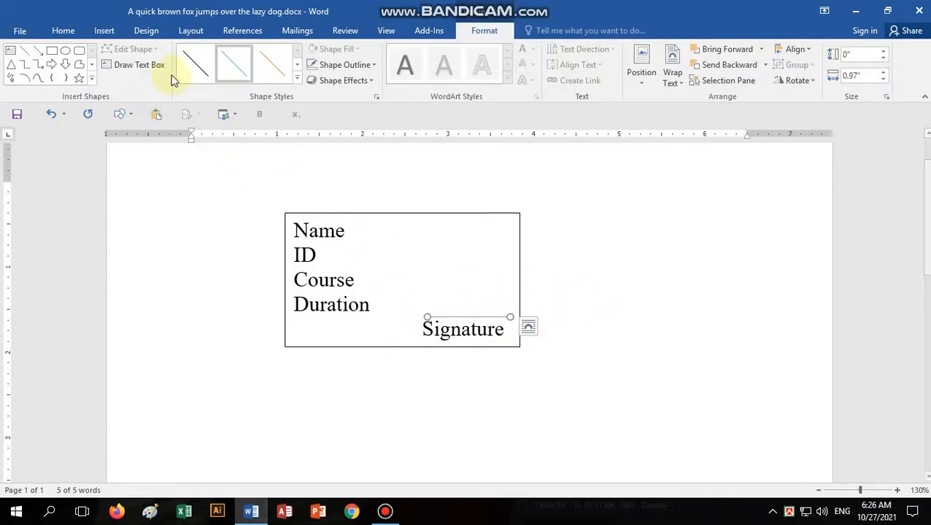
left_click(185, 64)
Scribble a freehand signature about 0.95 by 0.4 inches above the signature line and apply the black line style.
left_click(63, 30)
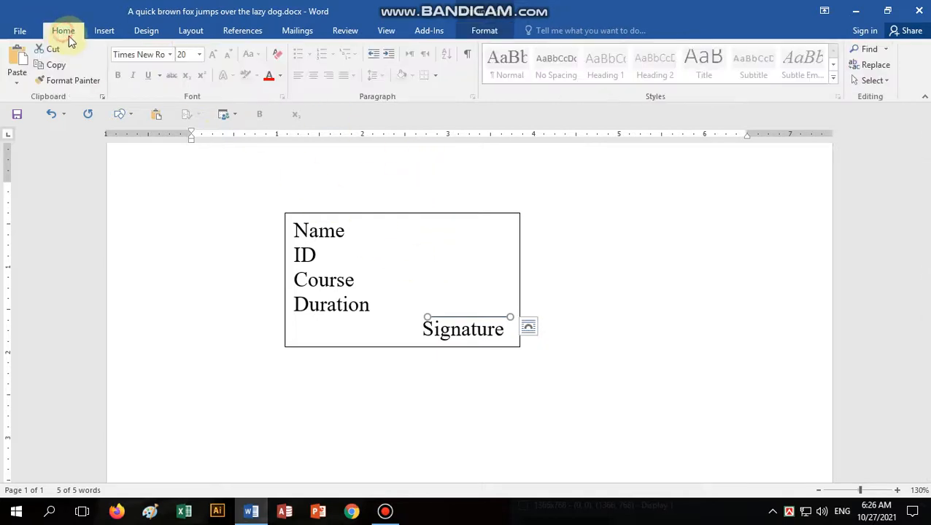
left_click(104, 30)
left_click(188, 67)
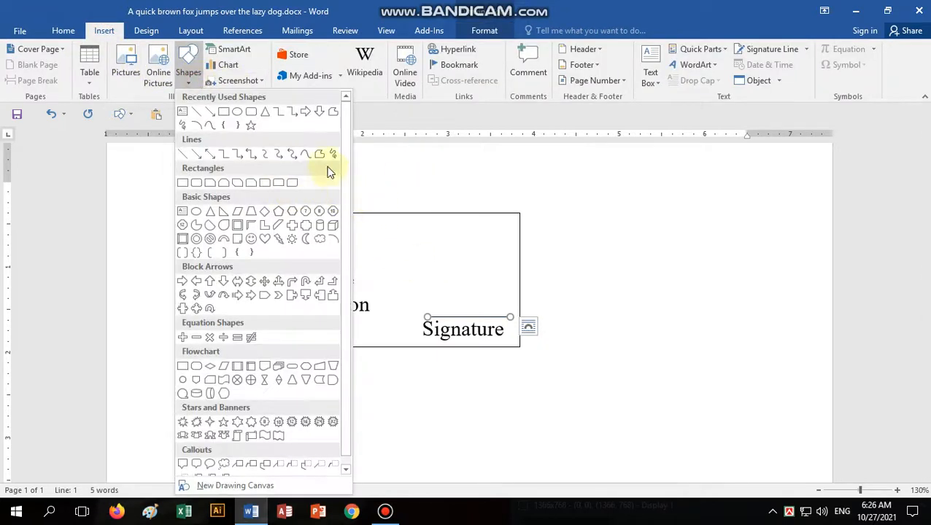
left_click(328, 157)
mouse_move(448, 301)
left_mouse_down()
mouse_move(442, 285)
mouse_move(472, 298)
mouse_move(438, 295)
mouse_move(491, 314)
mouse_move(512, 302)
left_mouse_up()
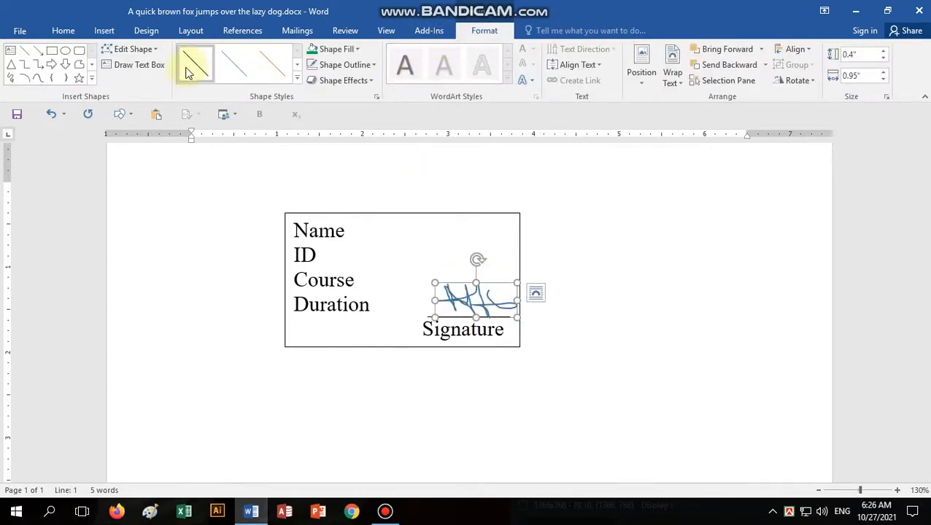
left_click(188, 70)
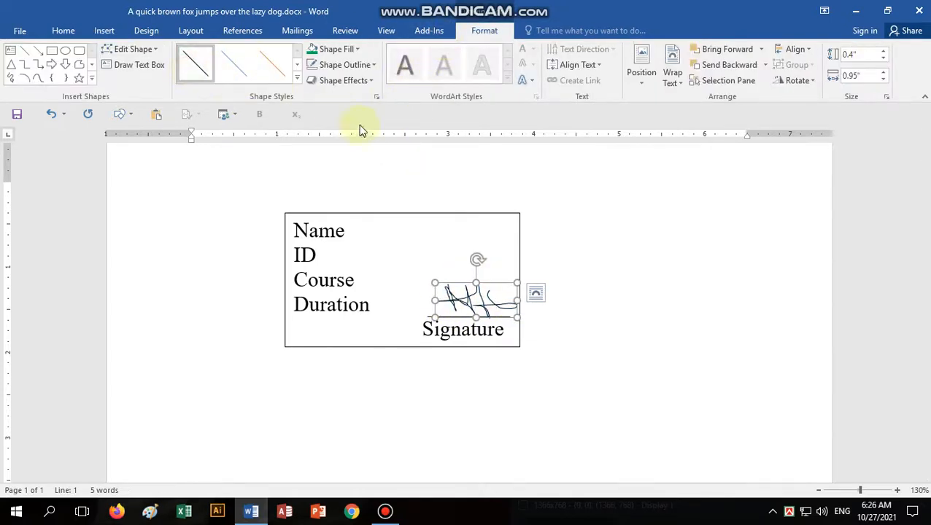
Draw a small text box about 0.56 by 0.65 inches in the upper-right corner of the card.
left_click(102, 30)
left_click(650, 73)
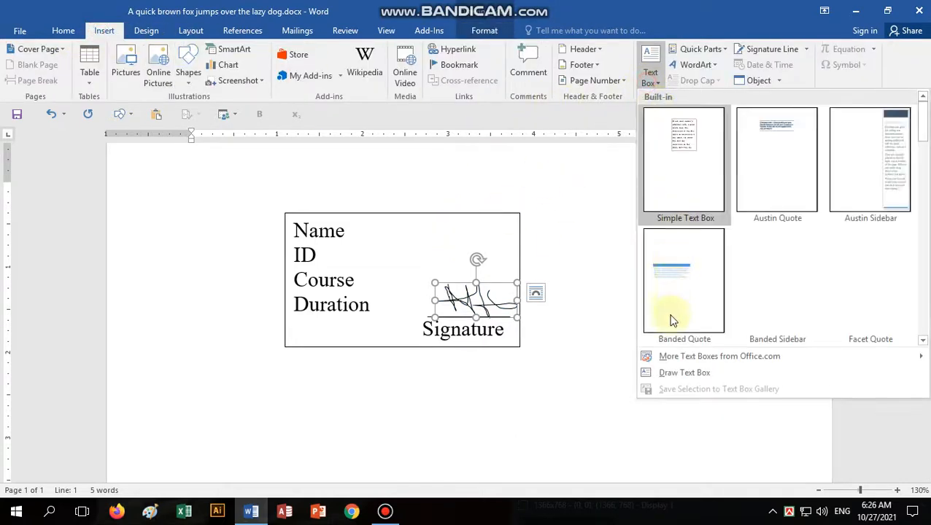
left_click(675, 381)
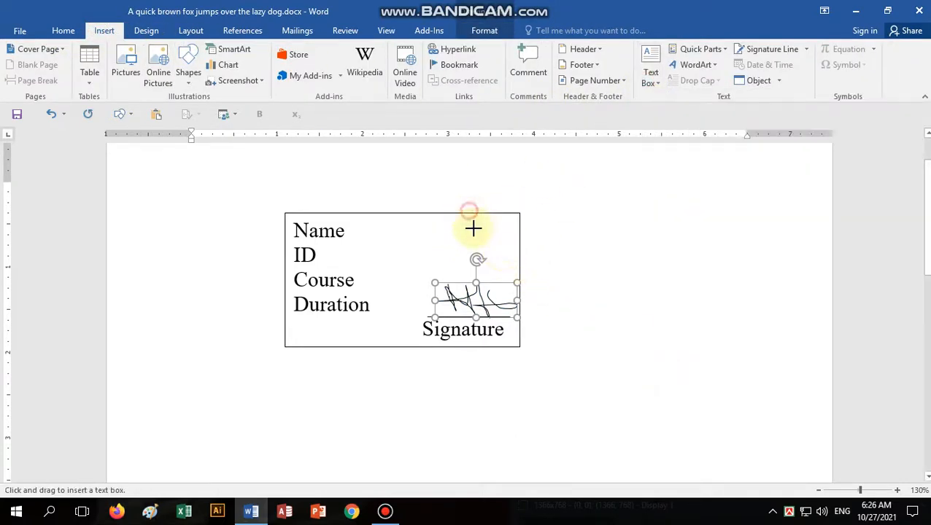
left_click_drag(469, 213, 517, 268)
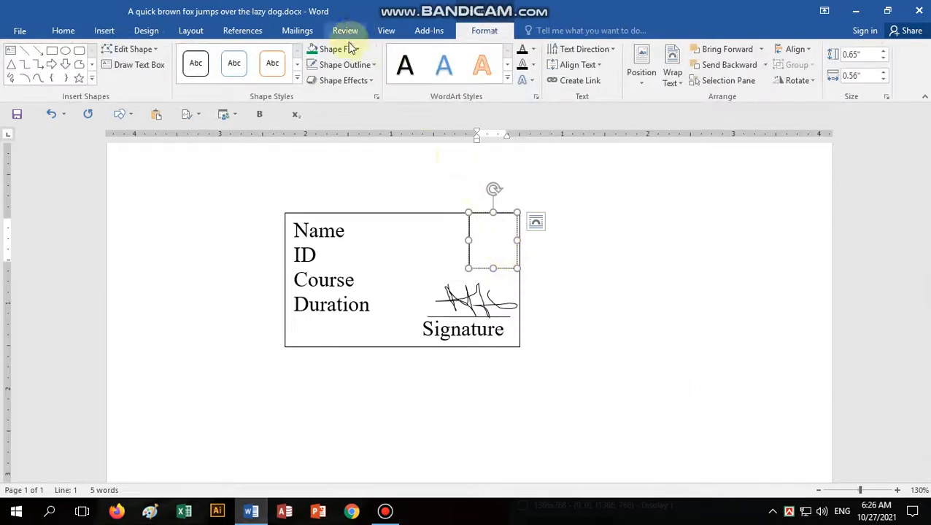
Fill the small text box with the HD-wallpaper actress portrait JPG from the Desktop folder.
left_click(348, 48)
left_click(348, 204)
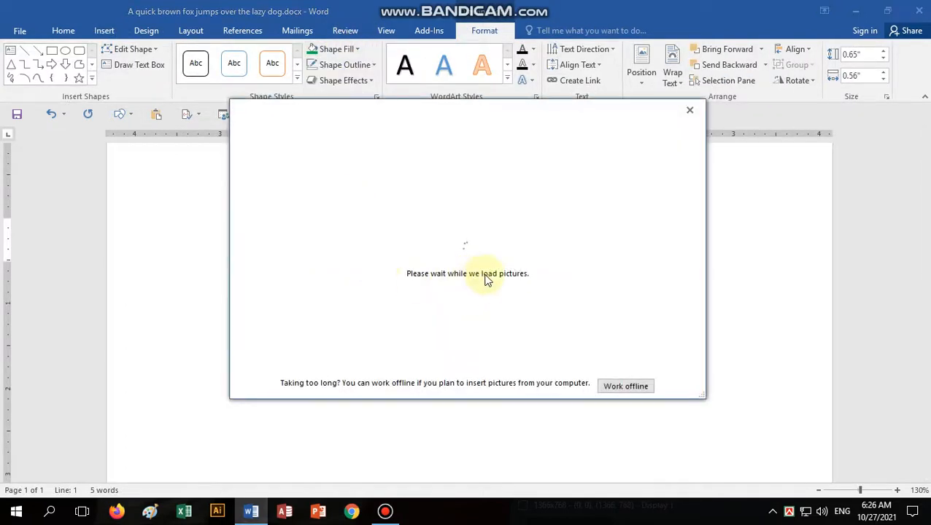
left_click(542, 182)
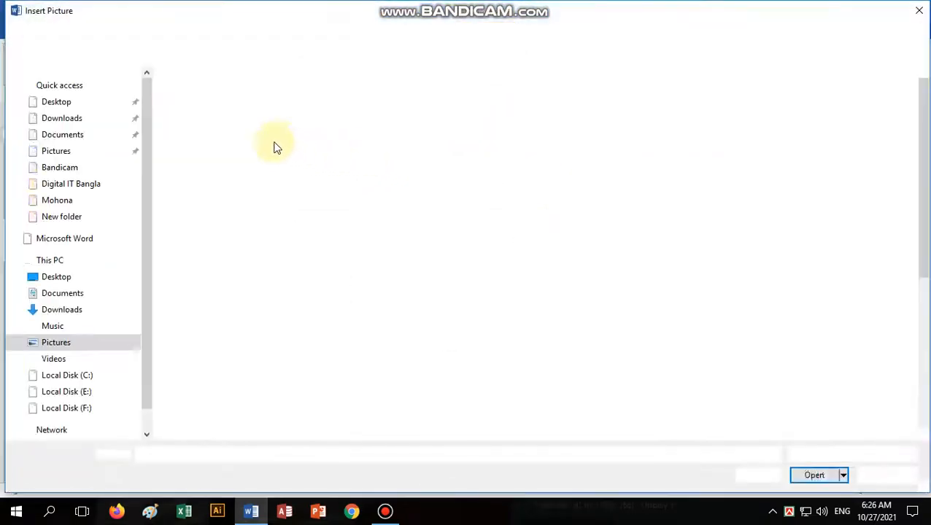
left_click(56, 102)
left_click(427, 337)
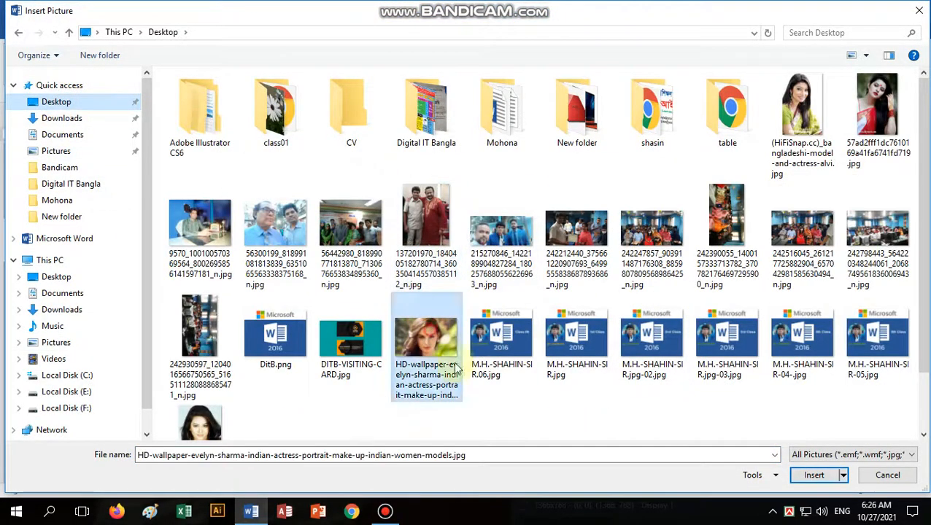
left_click(822, 475)
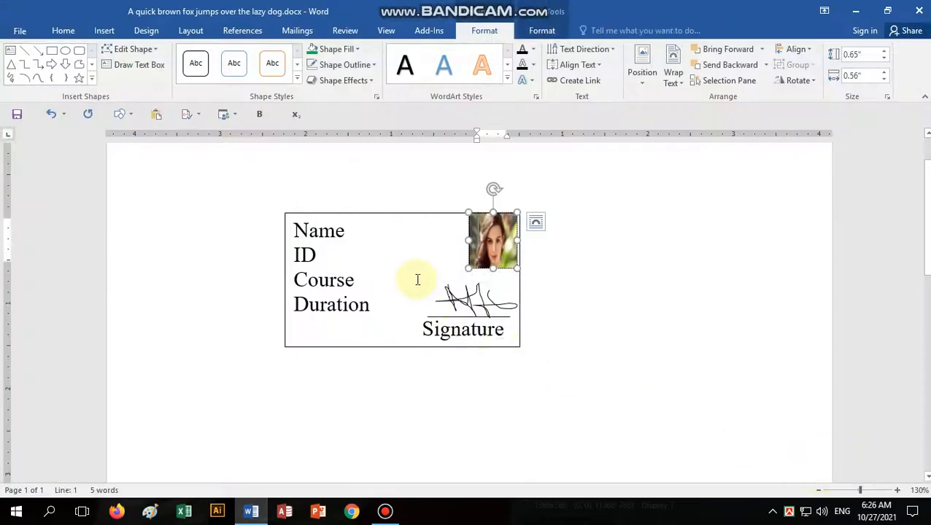
Change the shape fill of the main card text box to light green.
left_click(417, 278)
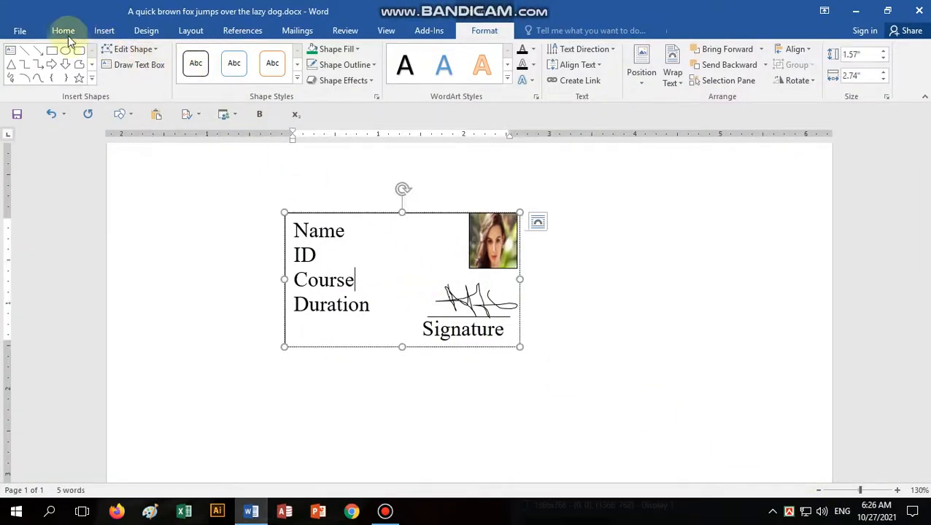
left_click(336, 49)
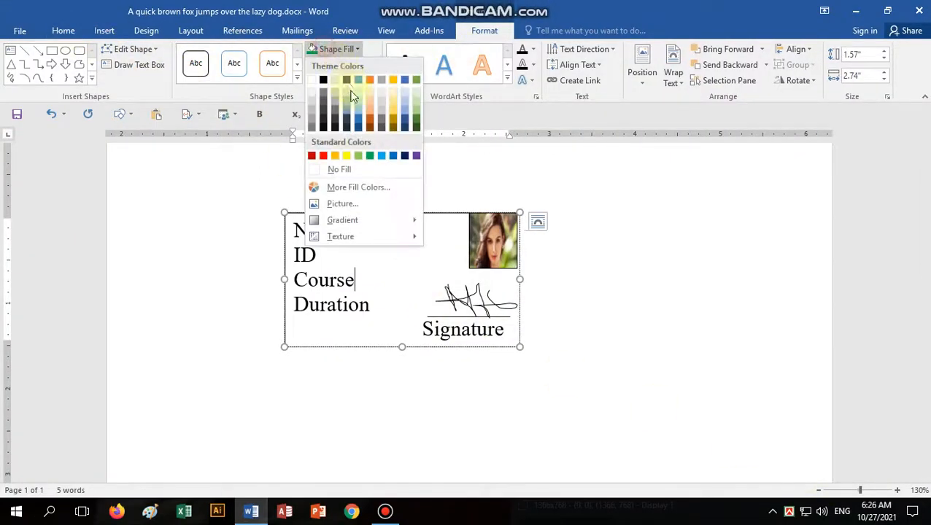
left_click(415, 121)
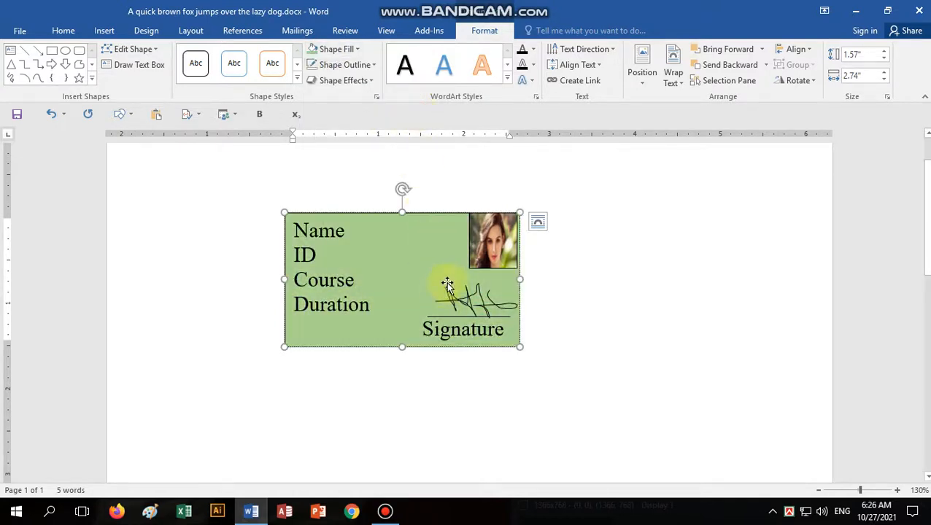
left_click(537, 222)
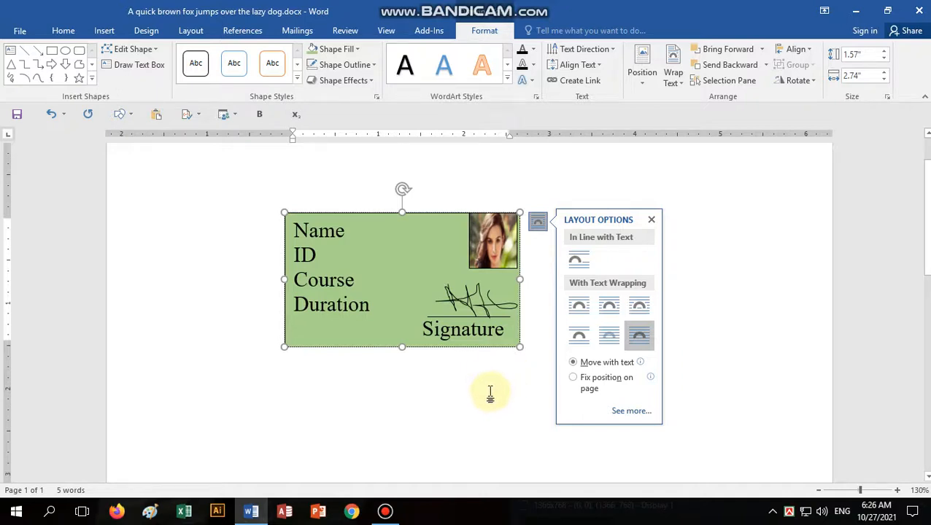
left_click(384, 511)
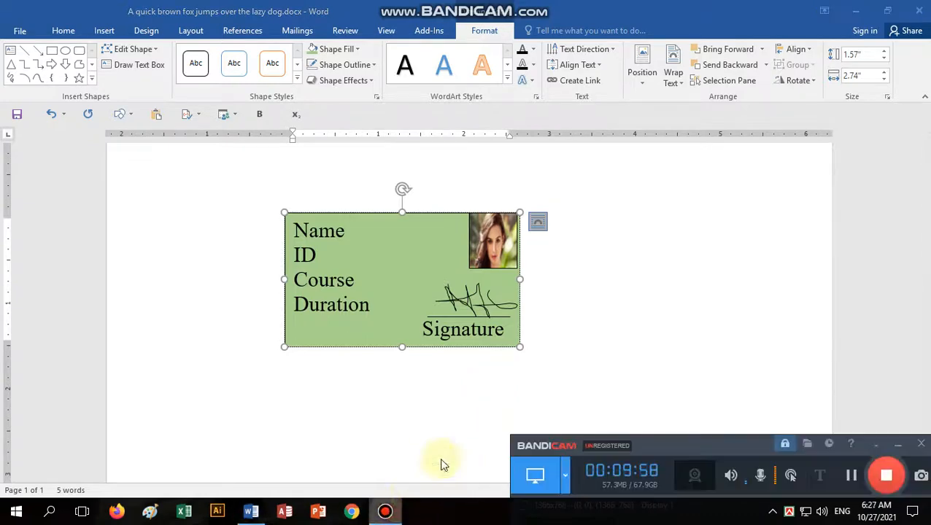